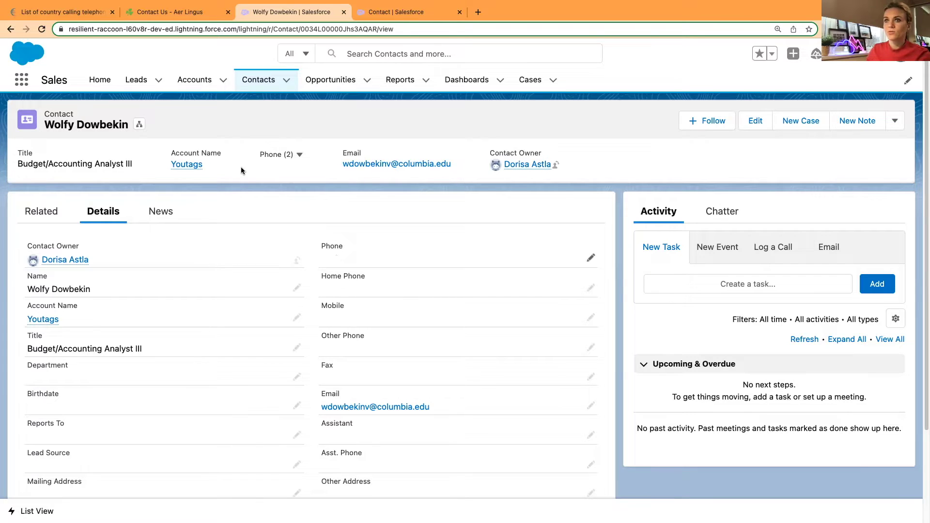
- Switch to the IBAN list of international calling codes and examine its country code, prefix and national number columns
left_click(60, 11)
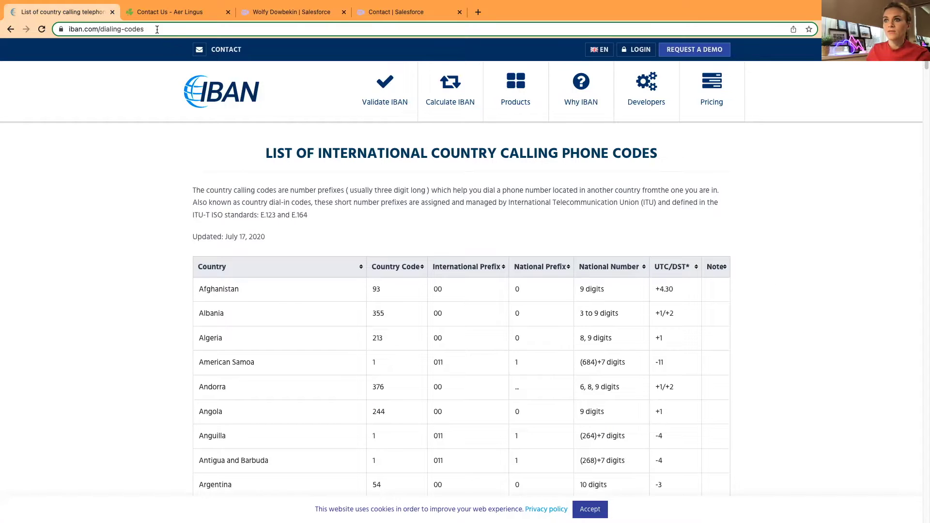
left_click(166, 12)
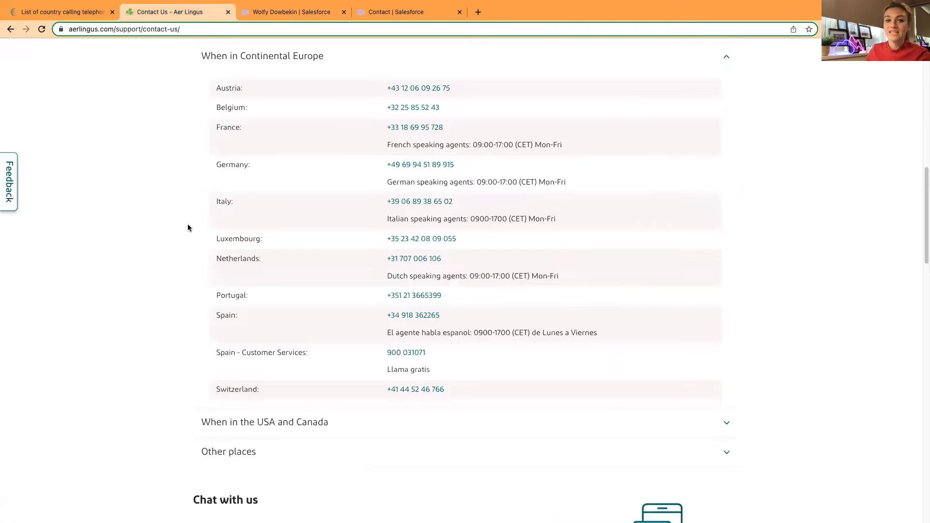
left_click(60, 12)
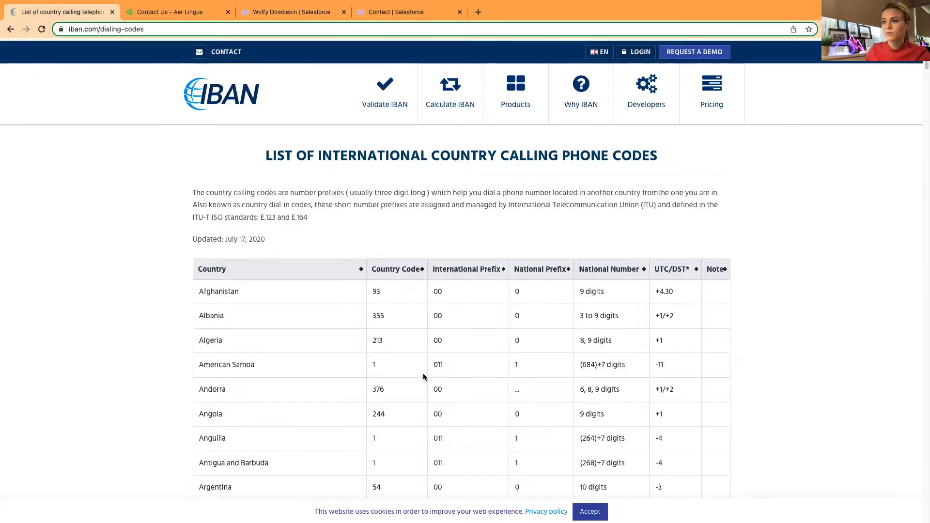
scroll(416, 368, "down", 3)
scroll(416, 367, "down", 4)
scroll(407, 267, "up", 2)
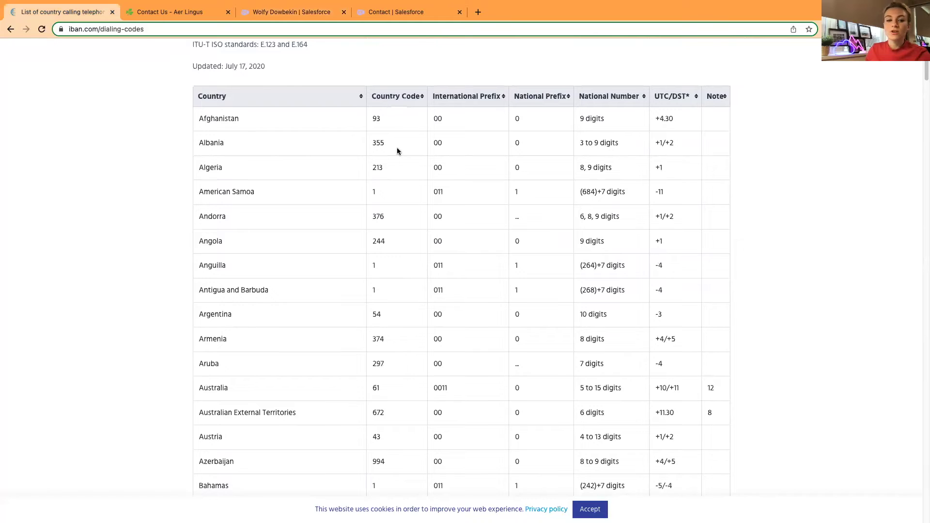
scroll(397, 169, "down", 1)
scroll(409, 281, "down", 1)
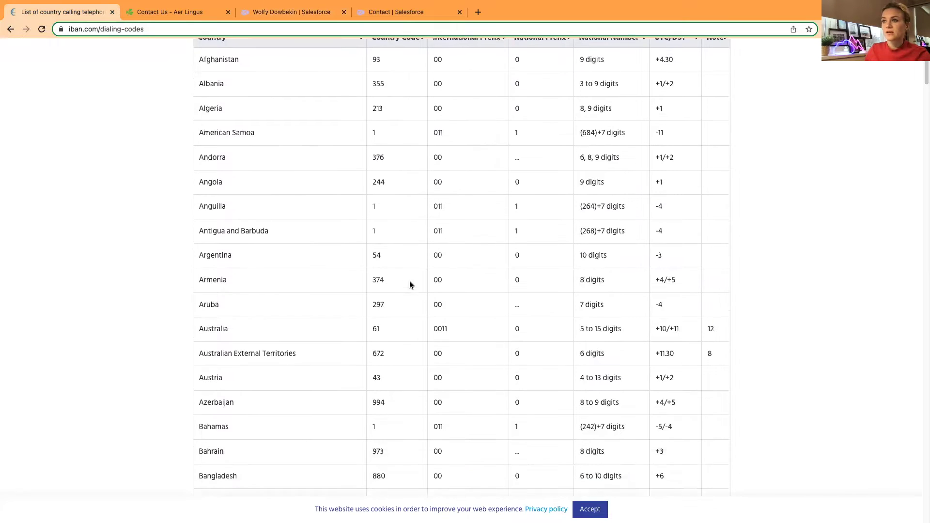
scroll(409, 282, "up", 2)
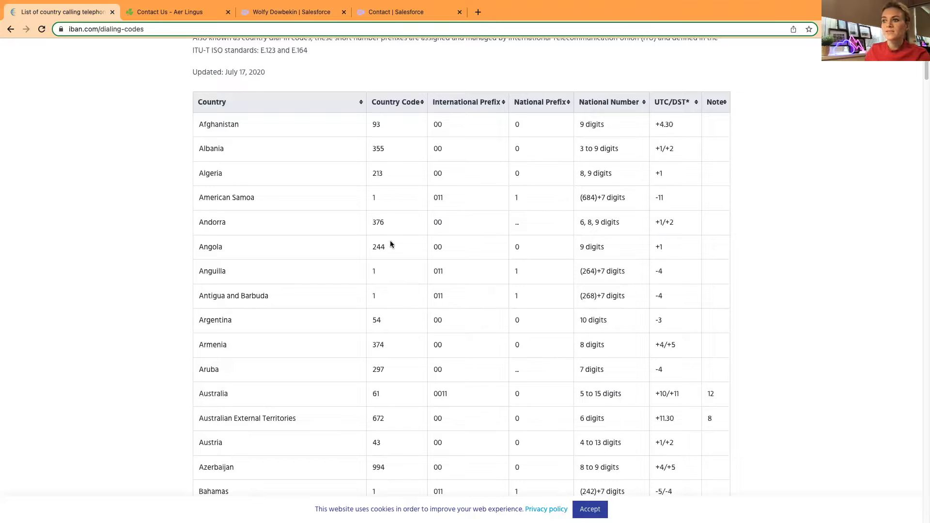
- Browse the full country list to compare how code lengths and national number digits vary between countries
scroll(394, 244, "down", 20)
scroll(394, 249, "down", 20)
scroll(394, 256, "up", 10)
scroll(397, 269, "down", 5)
scroll(399, 285, "down", 15)
scroll(399, 286, "down", 10)
scroll(409, 282, "down", 20)
scroll(409, 282, "down", 4)
scroll(410, 282, "up", 20)
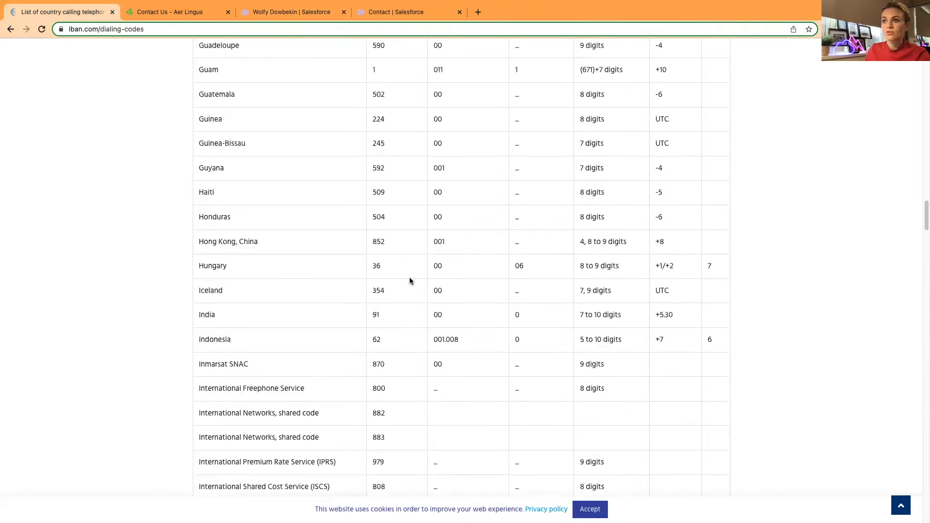
scroll(409, 277, "up", 20)
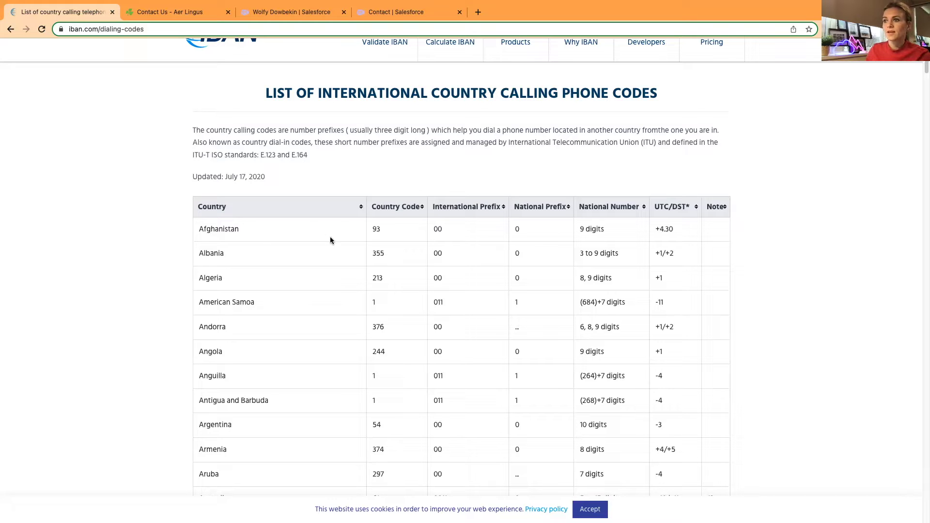
scroll(381, 243, "up", 3)
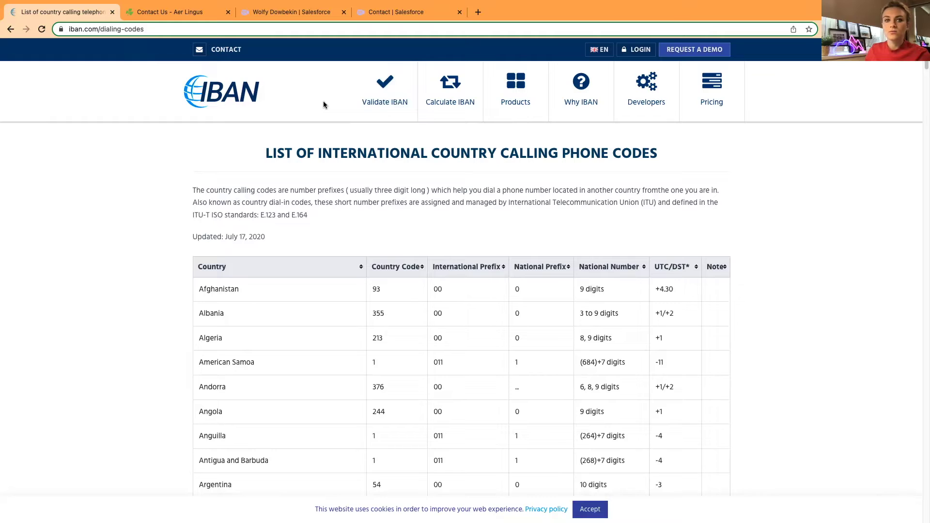
- Examine how the Continental Europe phone numbers are formatted on the Aer Lingus contact page
key("ctrl+Tab")
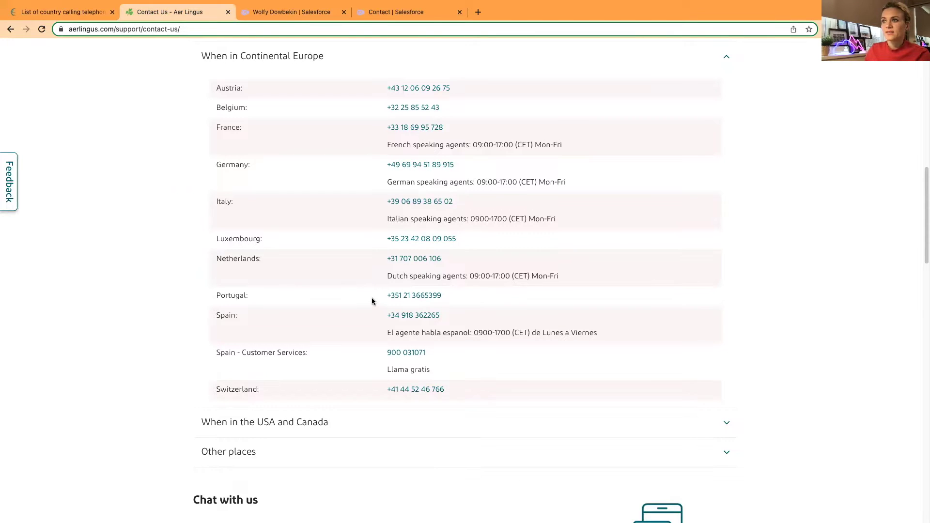
scroll(372, 301, "up", 1)
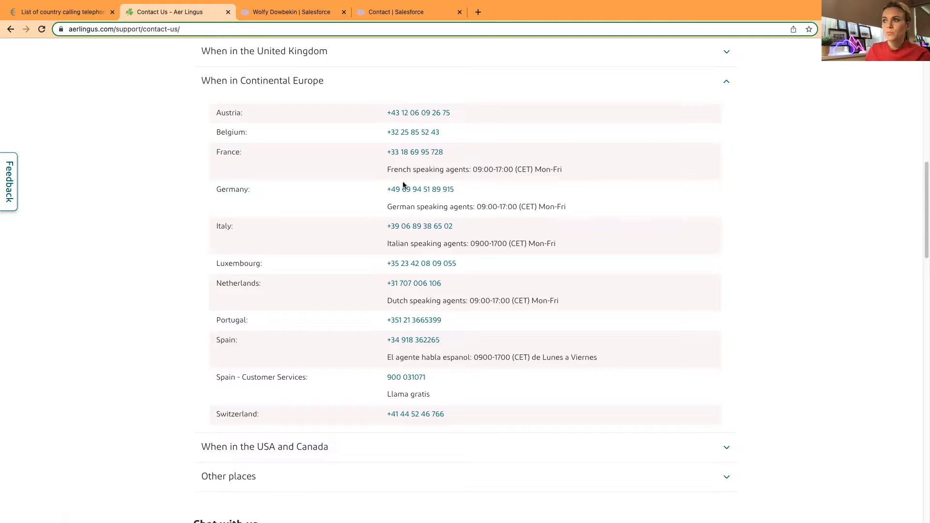
scroll(364, 288, "down", 1)
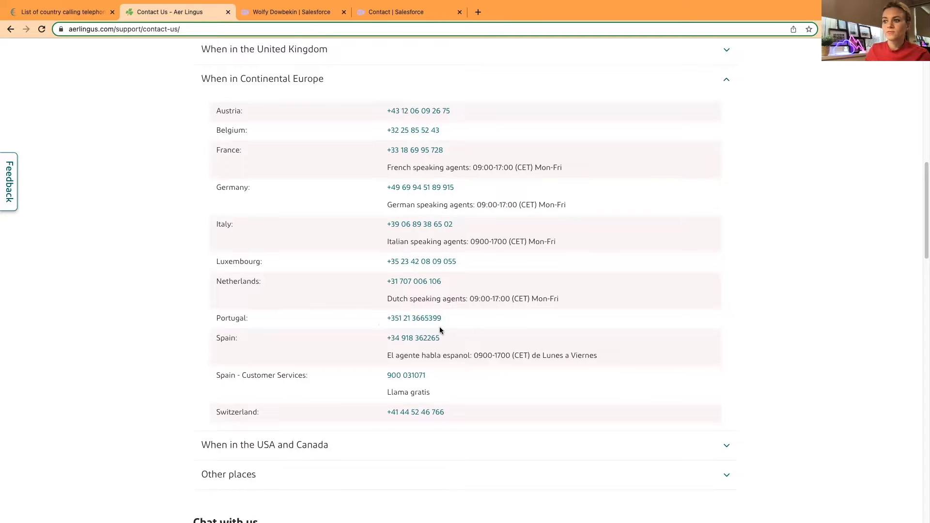
scroll(364, 263, "up", 5)
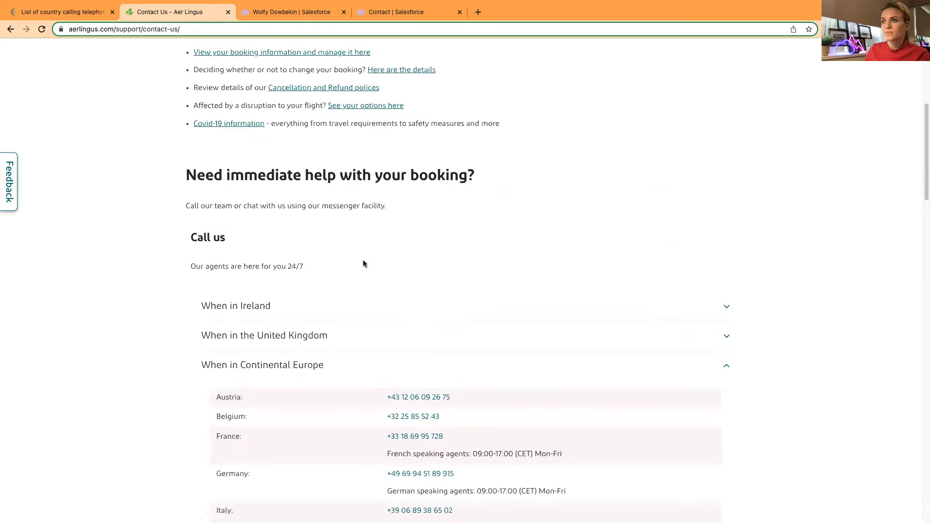
scroll(365, 261, "up", 6)
- Switch to Salesforce Setup and open the Contact object's International_Phone_Number_Validation rule for editing
left_click(283, 11)
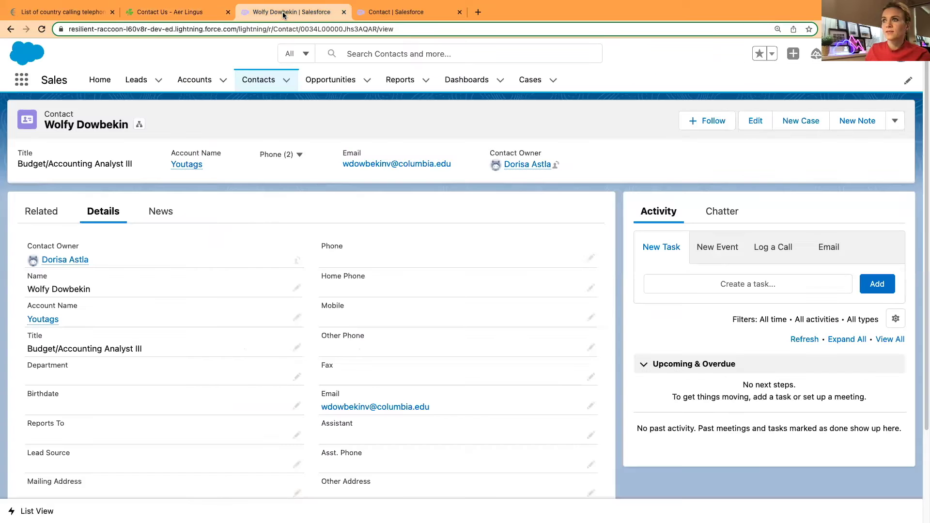
left_click(395, 12)
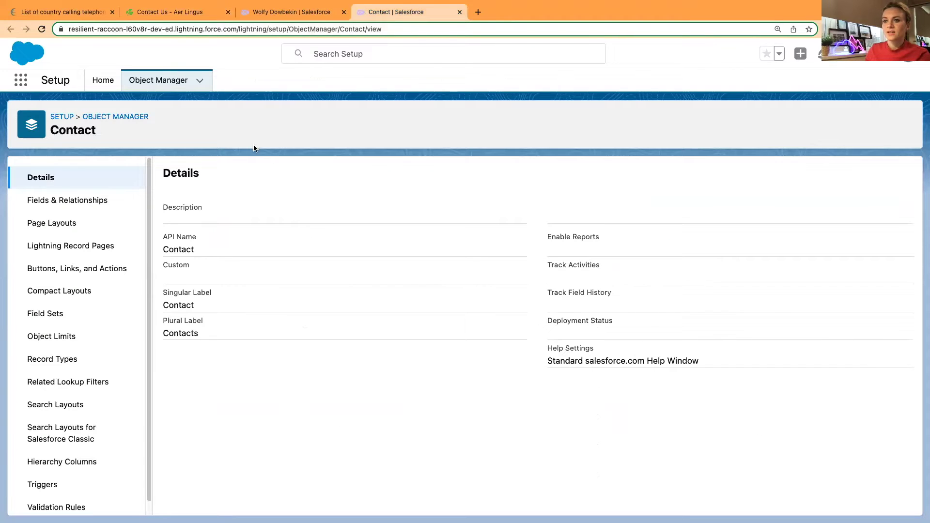
scroll(97, 375, "down", 1)
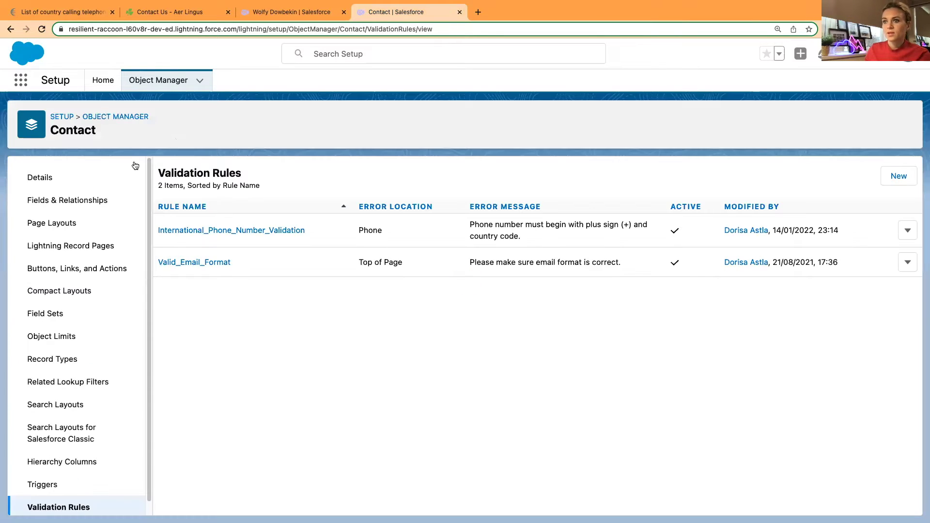
left_click(227, 234)
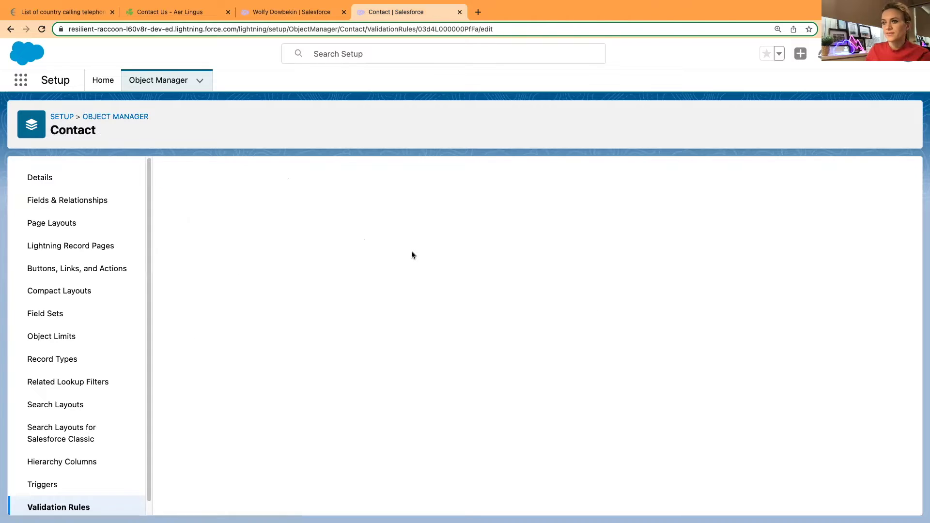
- Review the validation rule's error condition formula, error message and error location
scroll(637, 367, "down", 3)
scroll(639, 371, "up", 3)
scroll(639, 371, "down", 3)
left_click_drag(470, 357, 706, 377)
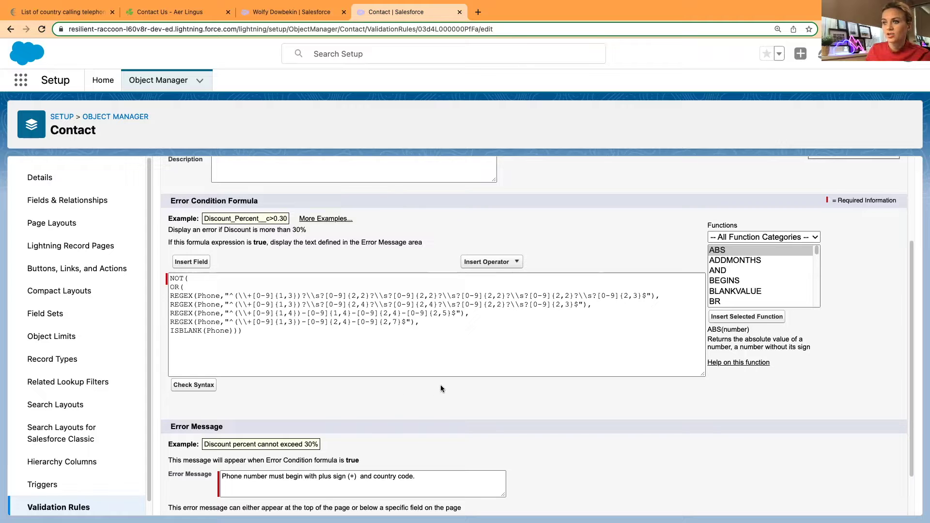
scroll(452, 392, "up", 3)
scroll(454, 391, "down", 3)
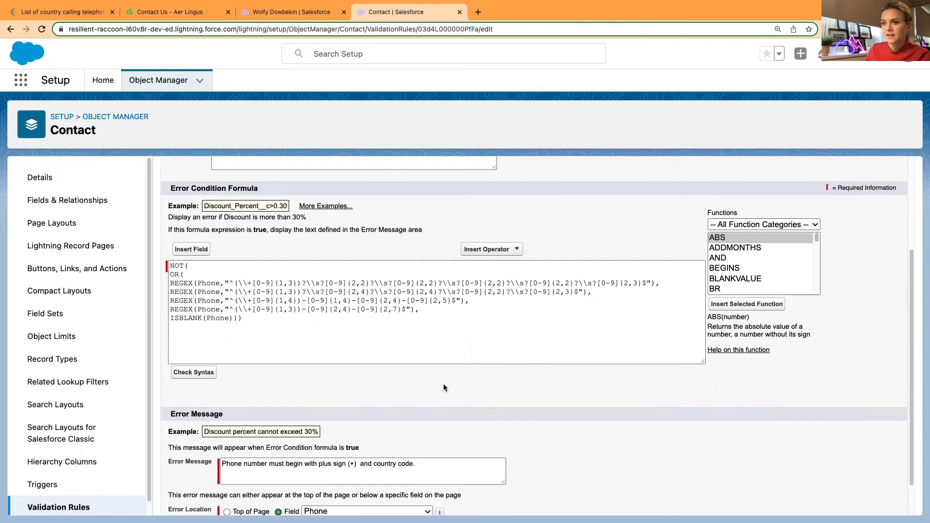
scroll(294, 225, "up", 4)
scroll(350, 302, "down", 5)
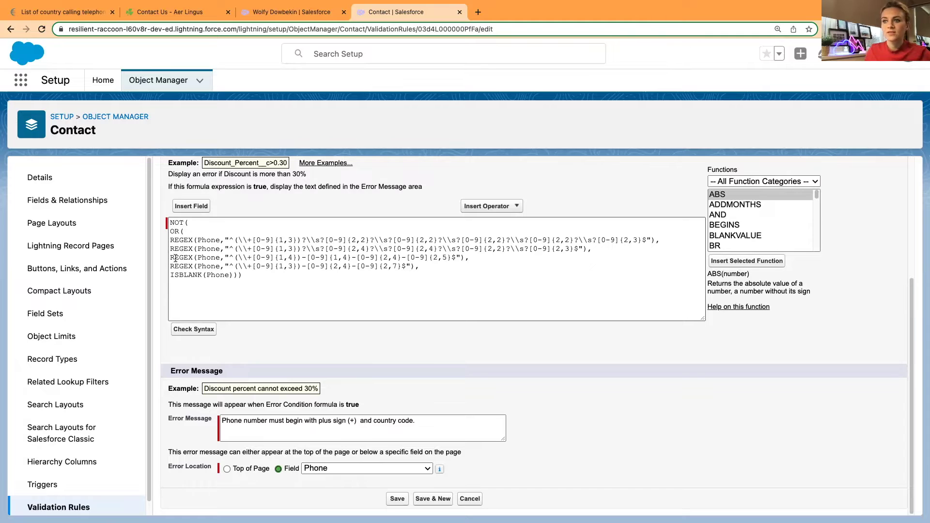
- Examine the formula's NOT and ISBLANK(Phone) parts against the contact record's phone fields, and widen the formula box
left_click_drag(170, 223, 183, 224)
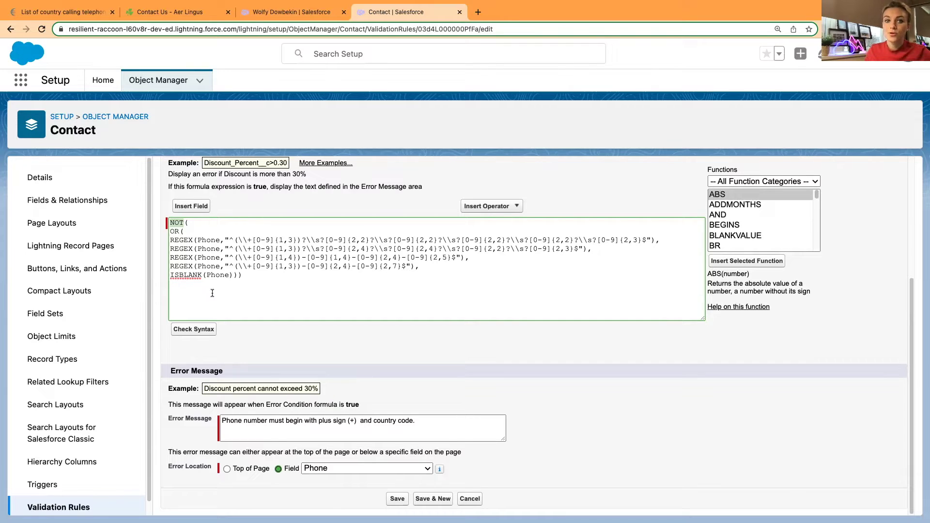
left_click(240, 275)
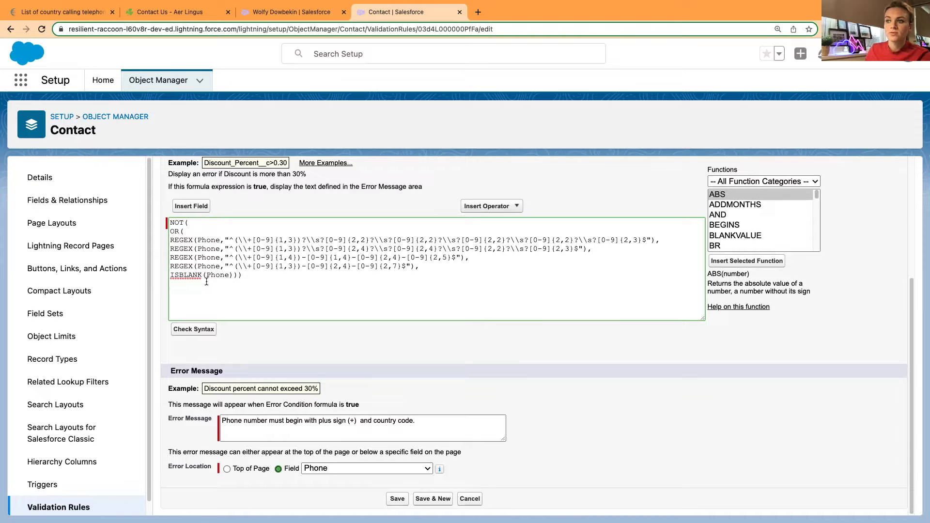
left_click(280, 14)
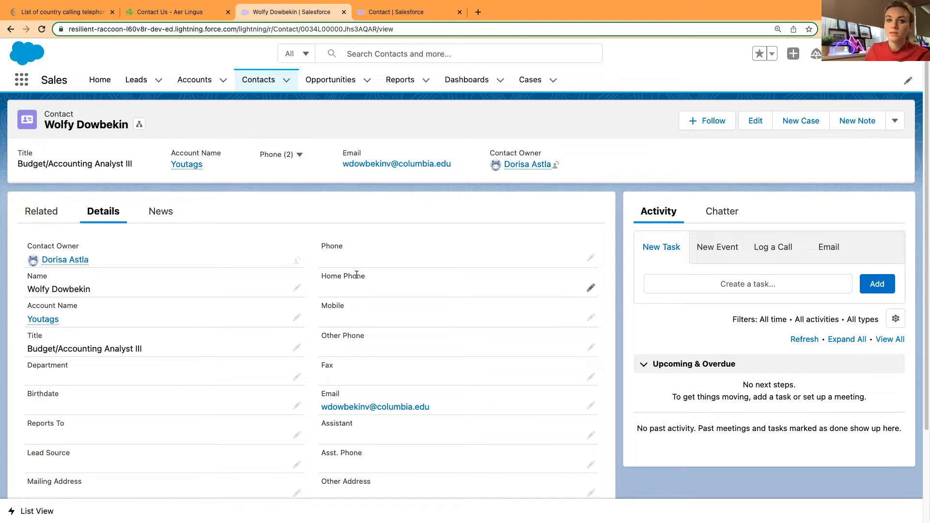
left_click(388, 12)
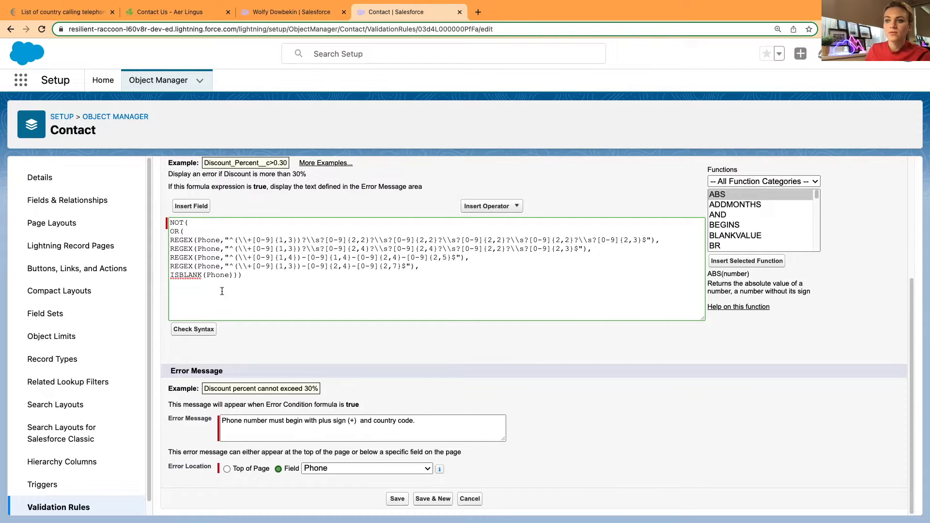
type(")")
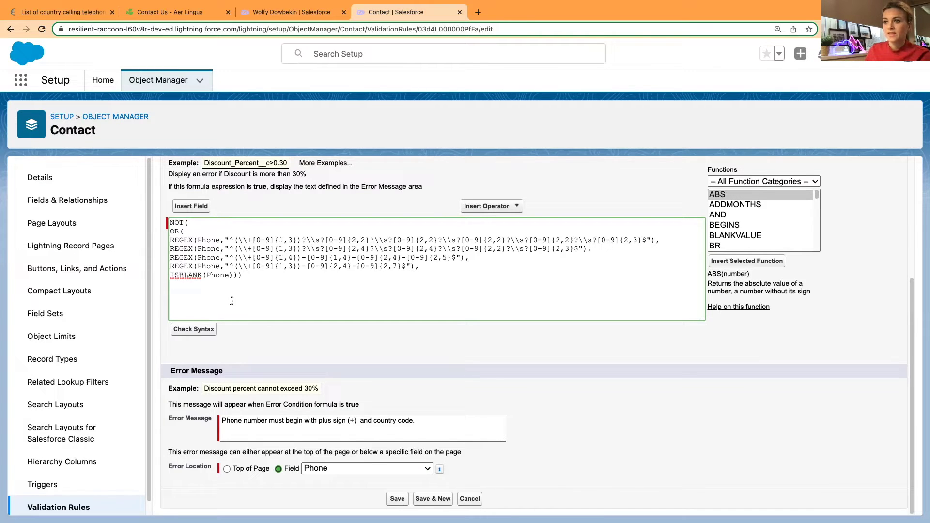
type(")")
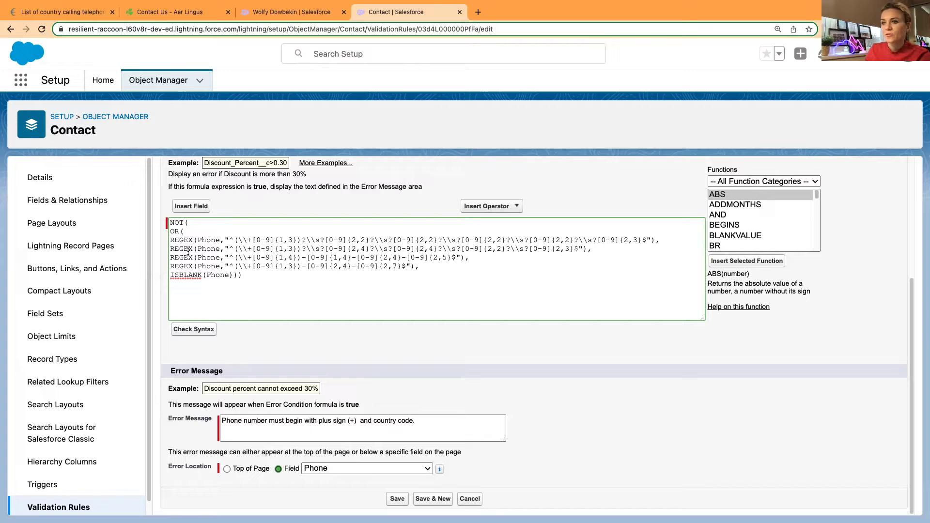
left_click_drag(703, 320, 739, 321)
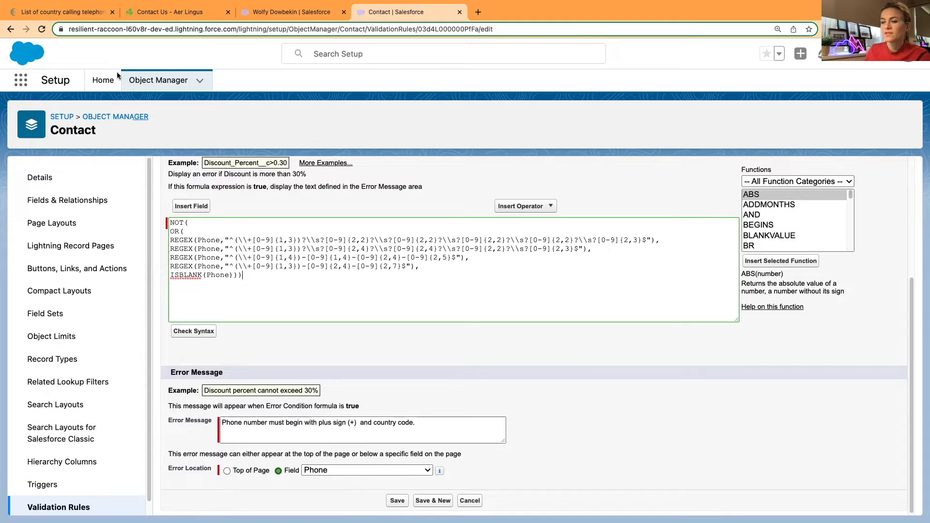
- Return to the Aer Lingus contact page and check the country codes and digit grouping of its Continental Europe numbers
left_click(74, 13)
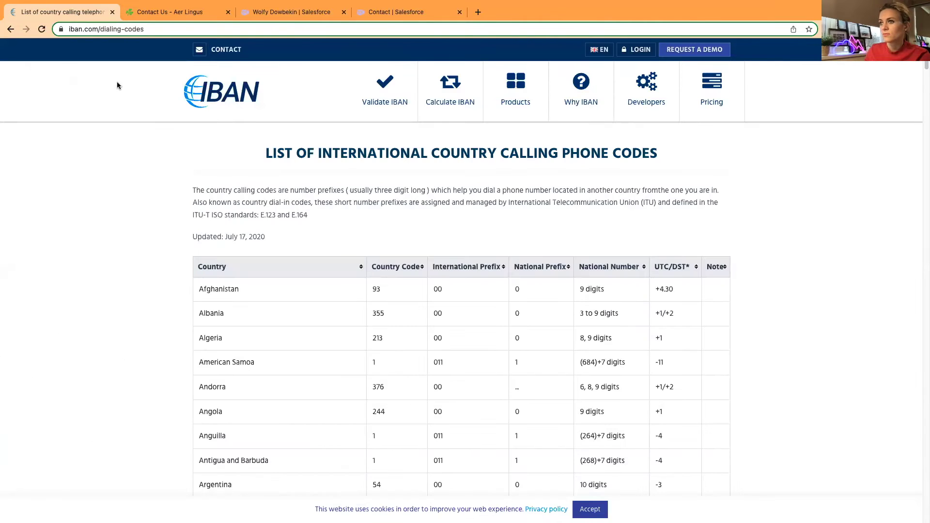
left_click(169, 12)
scroll(148, 290, "down", 5)
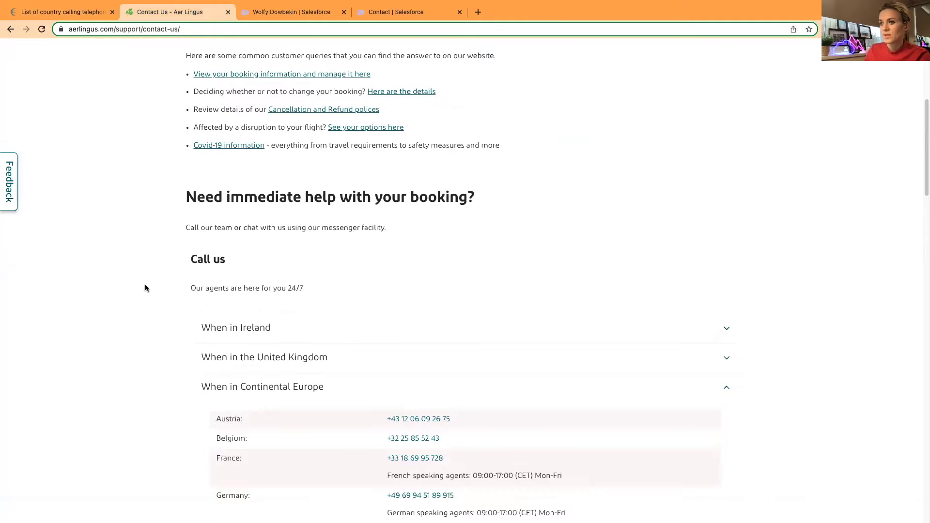
scroll(143, 286, "down", 5)
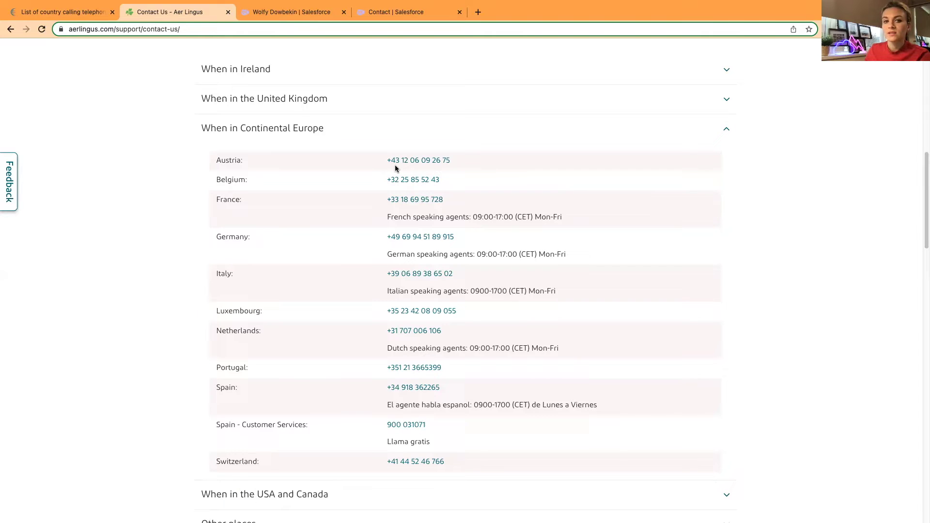
- Return to the Contact validation rule and examine the last REGEX pattern's digit groups, especially the country-code part [0-9]{1,3}
left_click(381, 11)
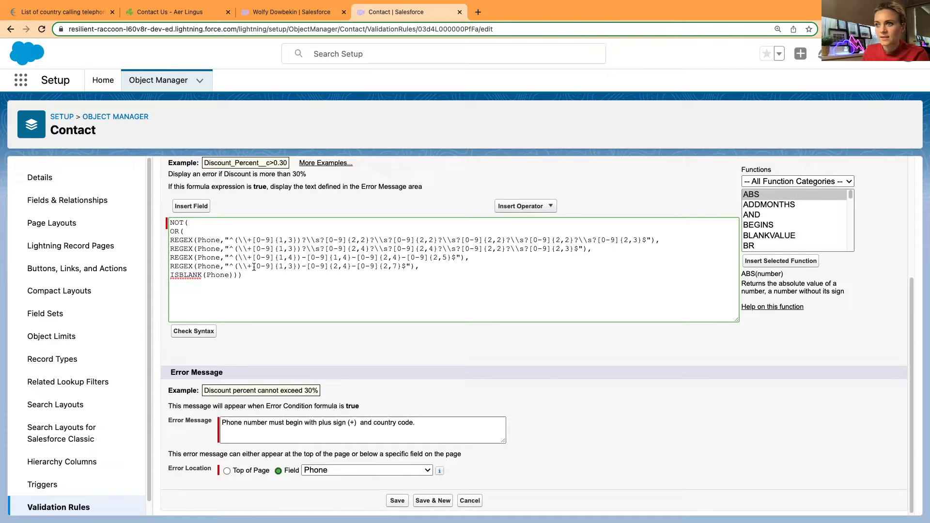
left_click_drag(255, 266, 398, 266)
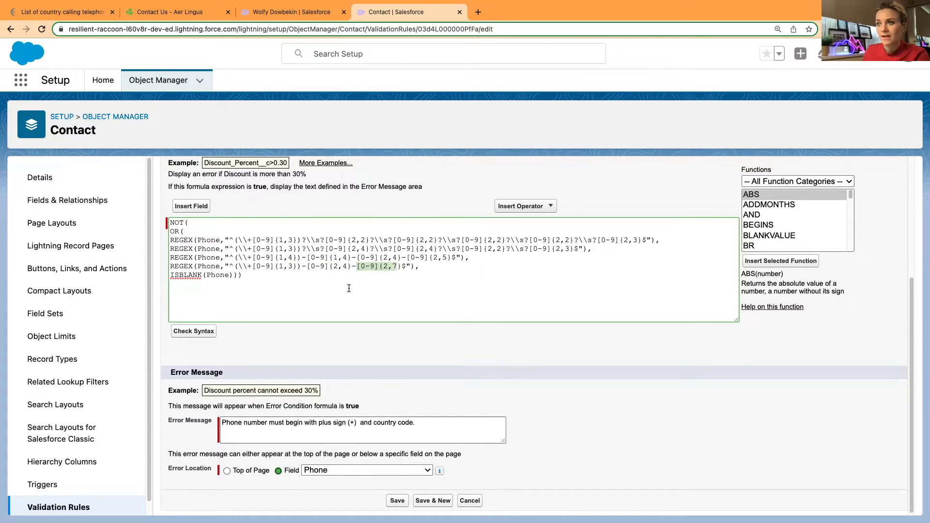
left_click(261, 268)
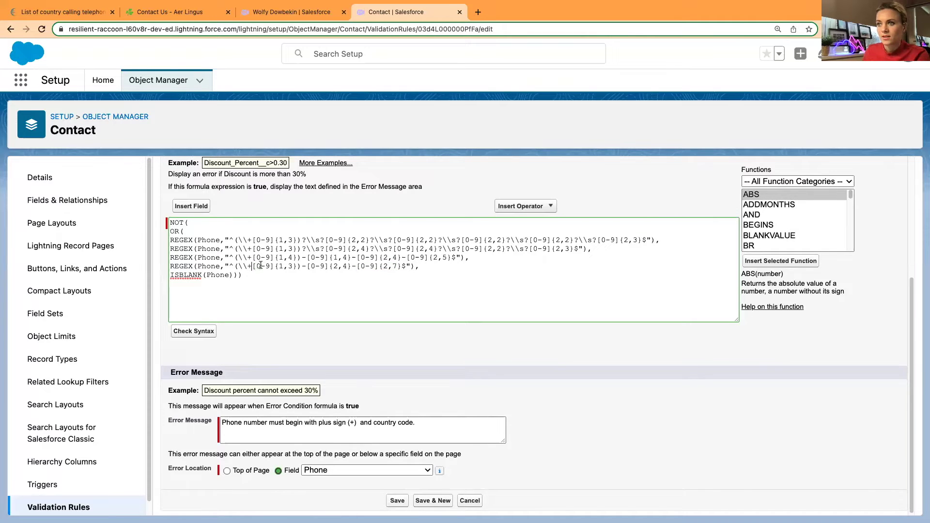
left_click_drag(253, 266, 297, 266)
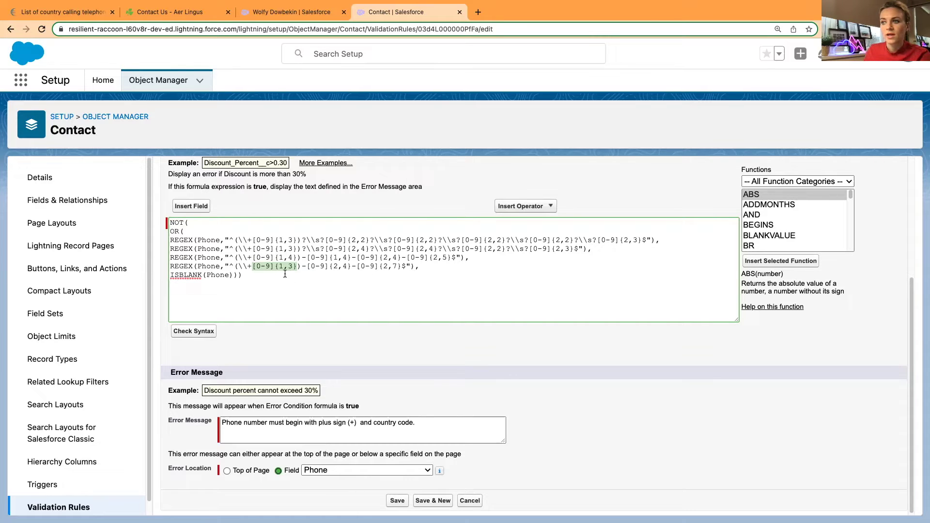
- Check the lengths of country codes in the IBAN calling codes list and in the Aer Lingus Continental Europe numbers
left_click(50, 14)
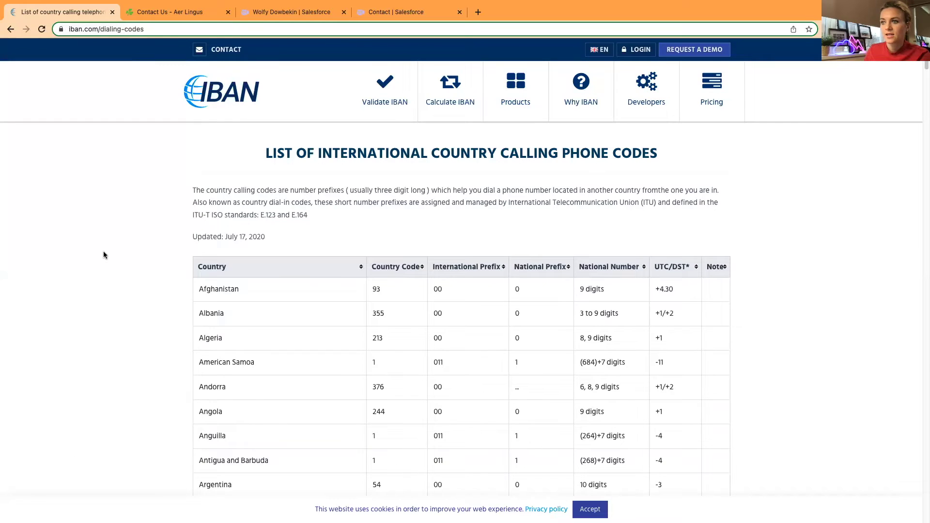
scroll(108, 253, "down", 2)
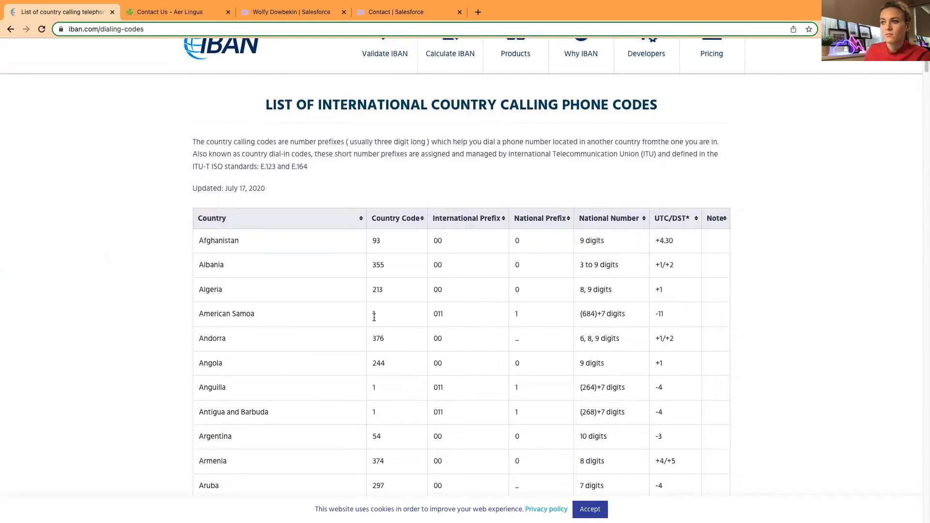
left_click_drag(382, 315, 371, 317)
left_click_drag(375, 264, 371, 265)
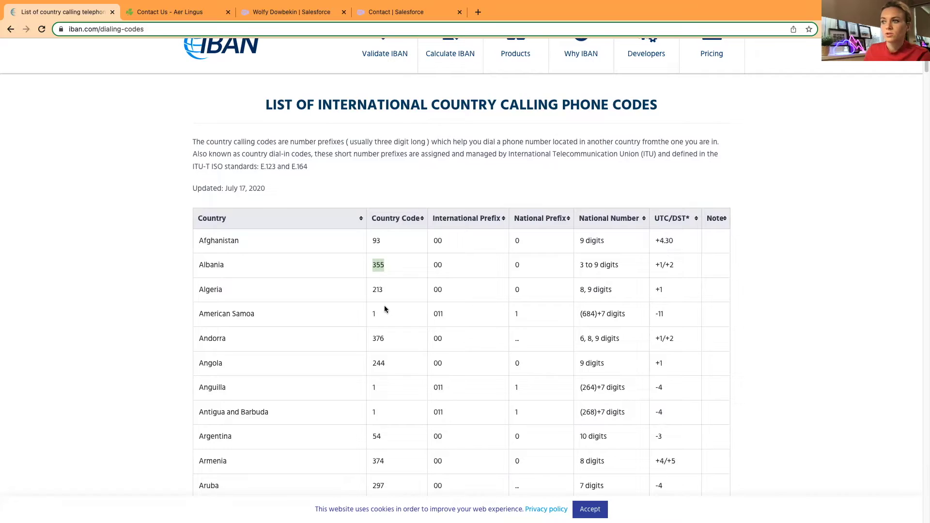
left_click(128, 7)
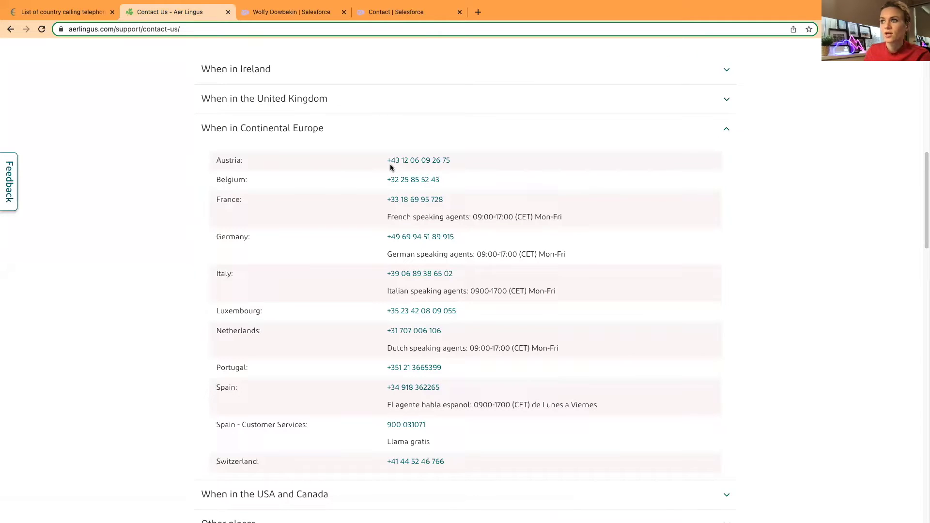
scroll(391, 290, "down", 4)
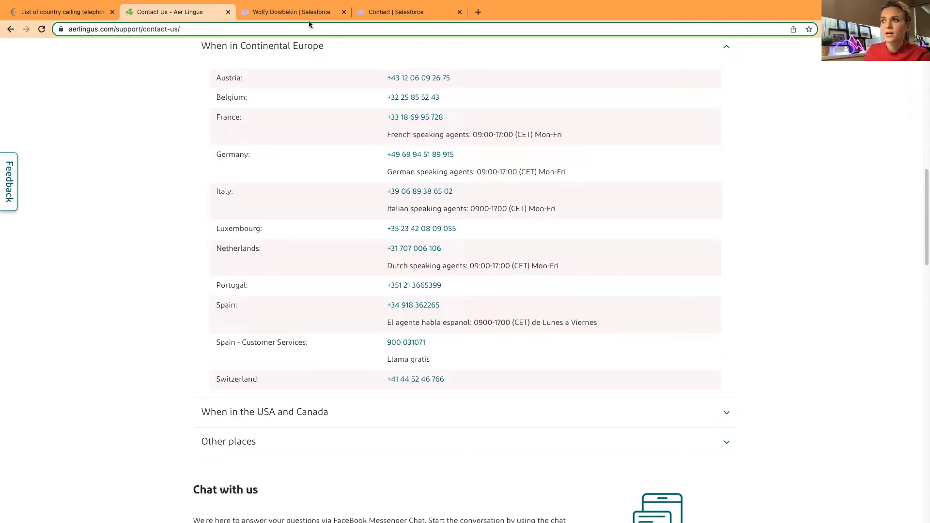
- Examine the formula's hyphen separators and the ?\\s? space part, and compare them with the spacing in Aer Lingus's European numbers
left_click(387, 12)
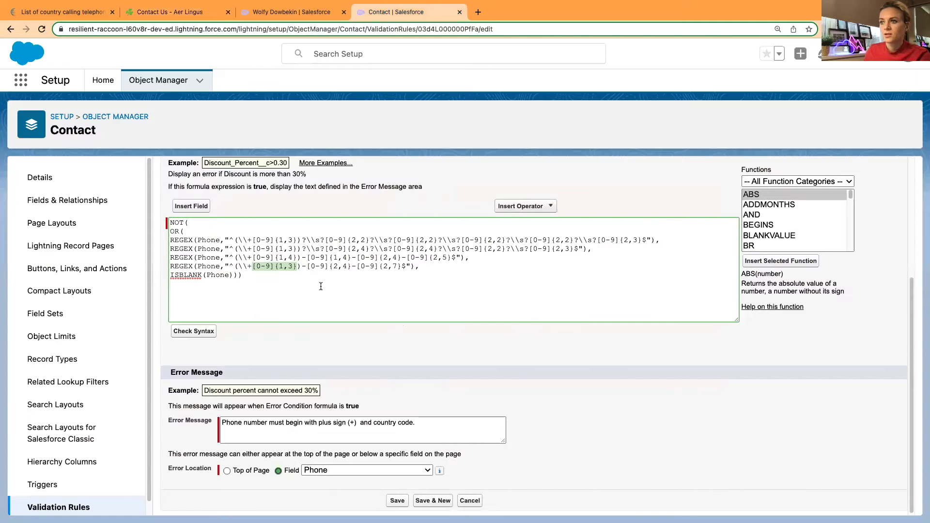
left_click(290, 267)
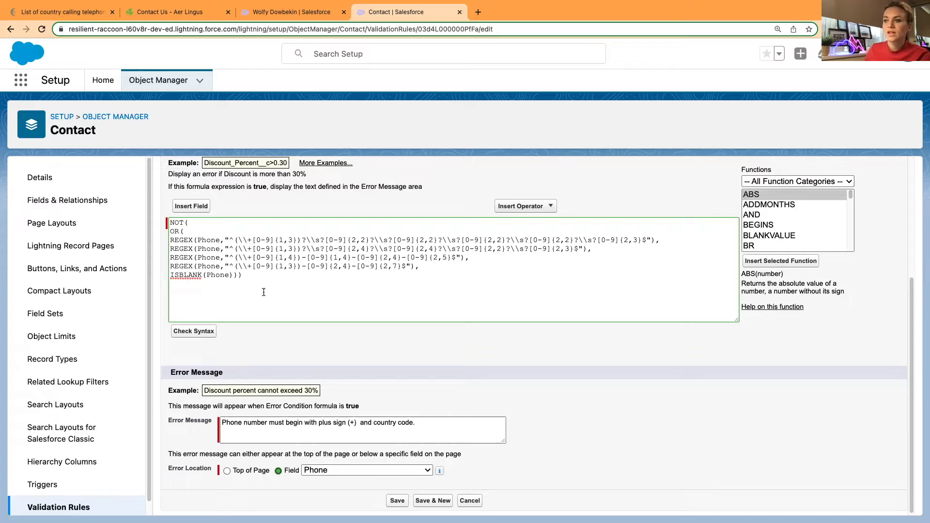
left_click(303, 266)
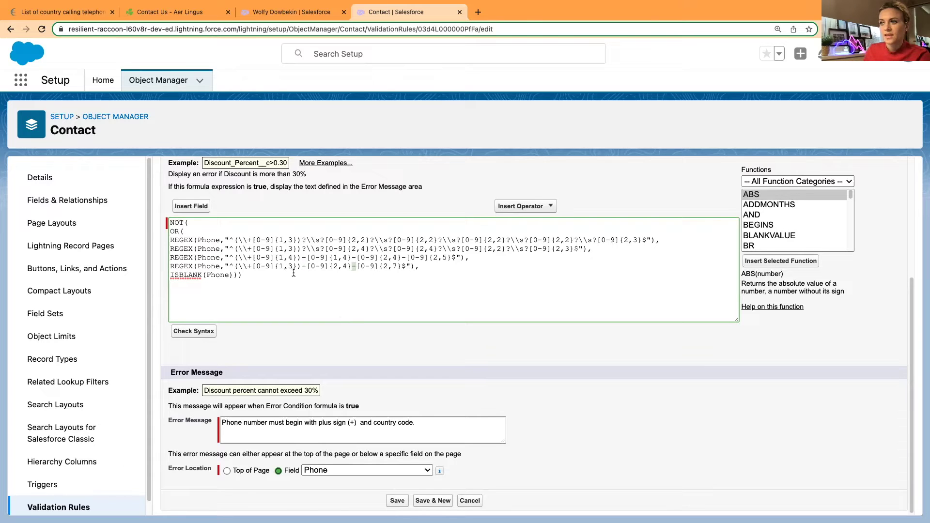
left_click_drag(301, 240, 323, 242)
left_click(163, 11)
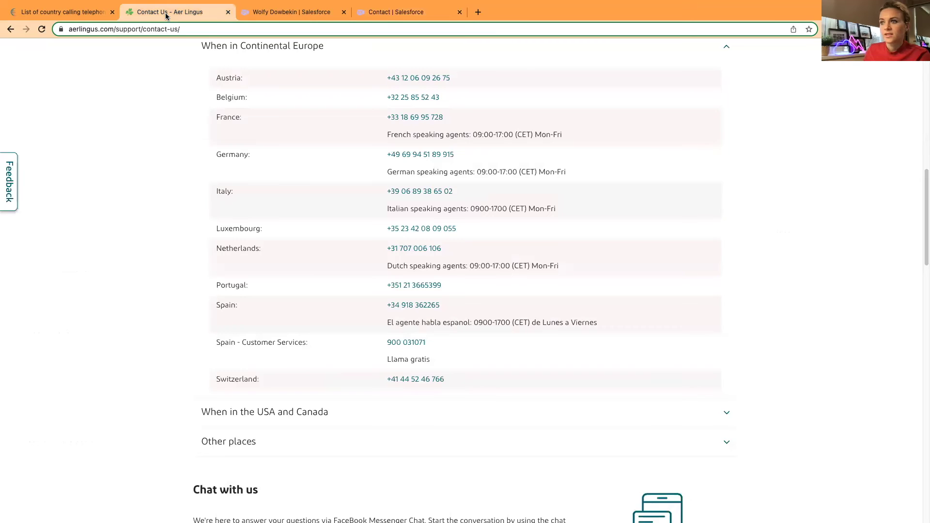
scroll(544, 326, "up", 3)
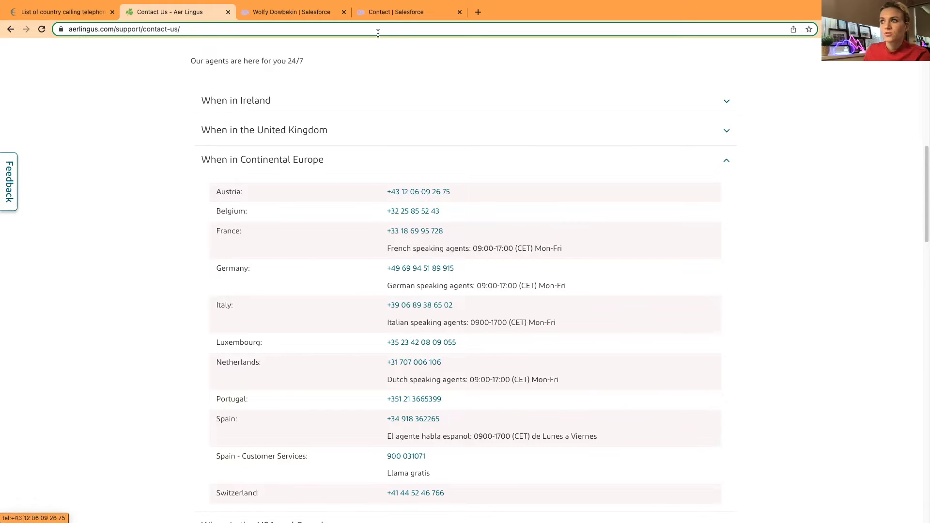
- Examine the first REGEX pattern's digit groups through the final [0-9]{2,3}, and compare them with the Aer Lingus numbers
left_click(386, 12)
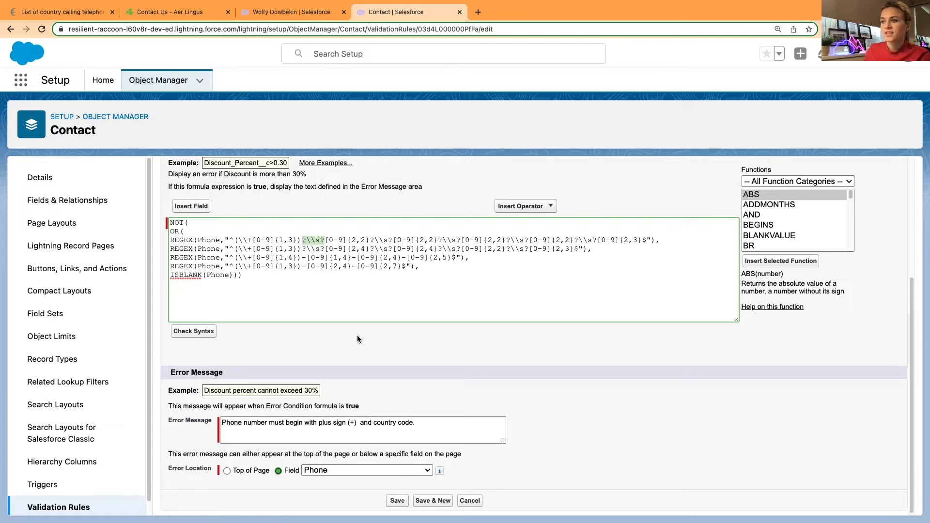
left_click(300, 267)
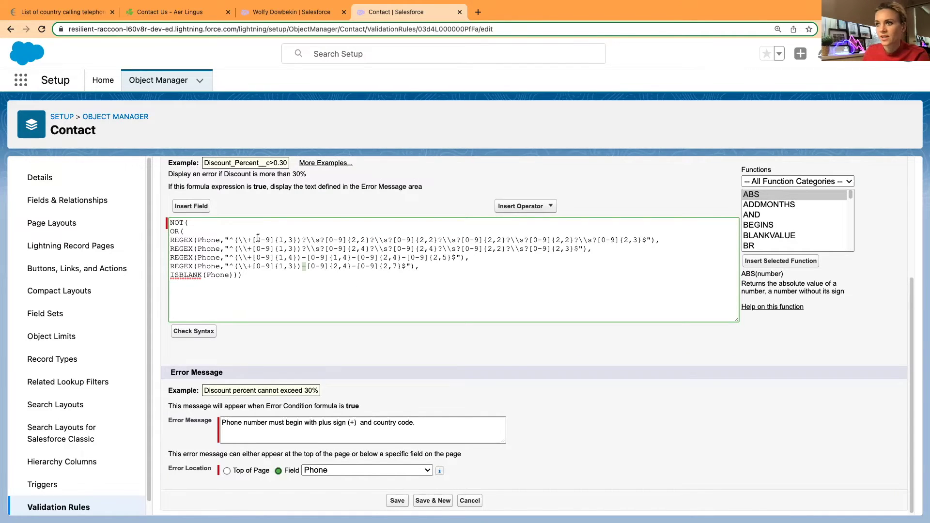
left_click_drag(252, 240, 506, 240)
left_click(570, 241)
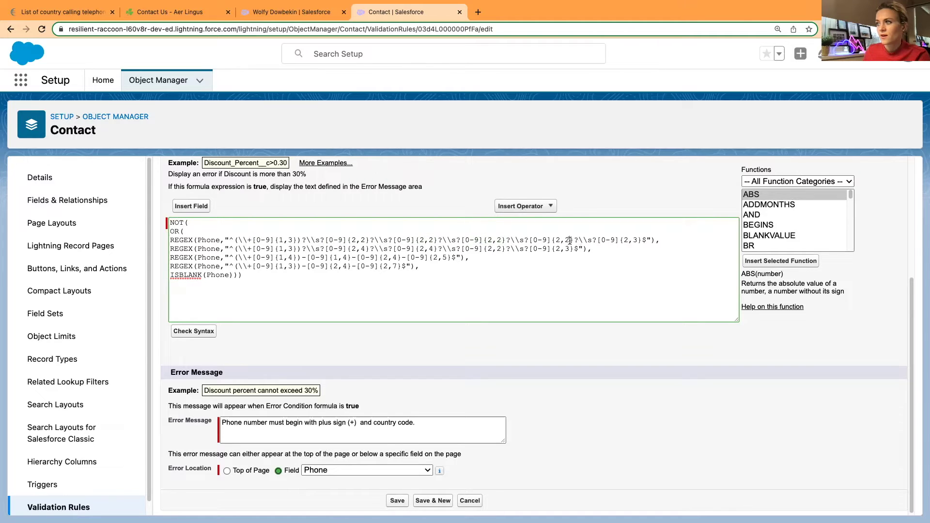
left_click_drag(593, 240, 652, 240)
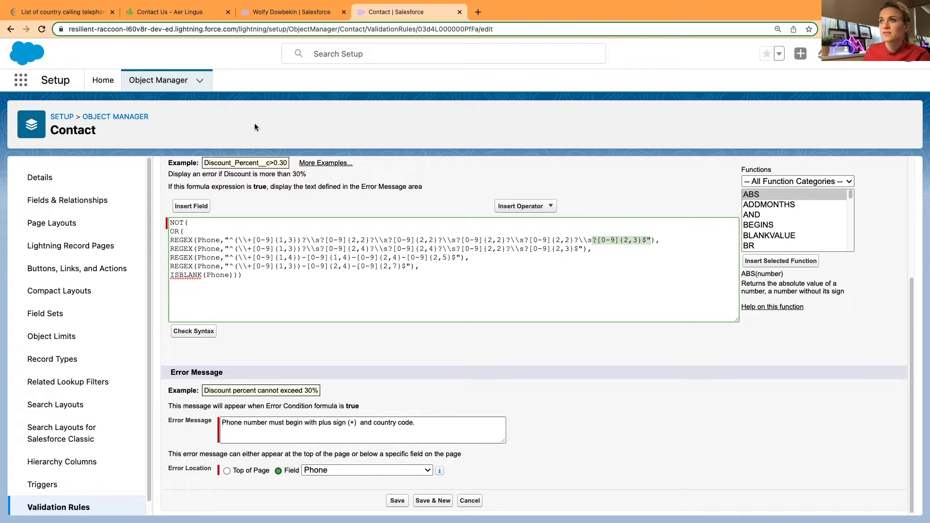
left_click(184, 14)
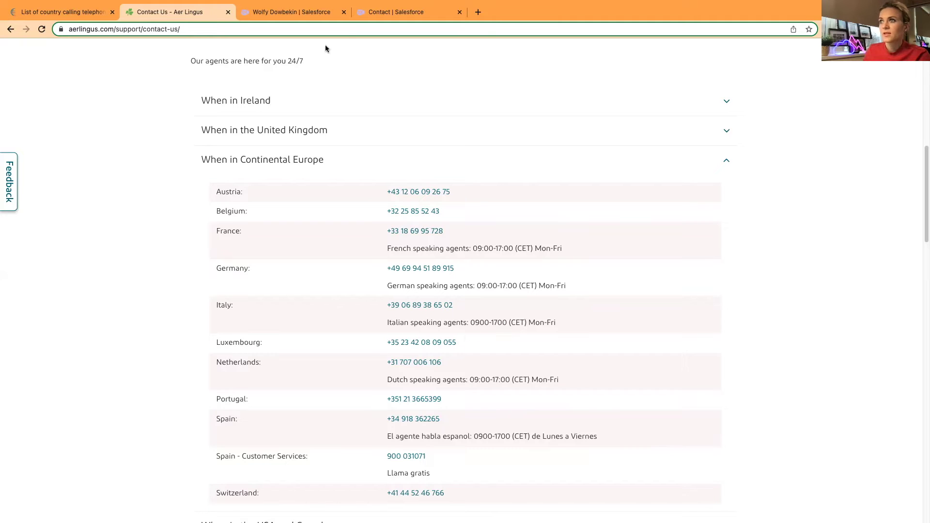
- Return to the validation rule and examine the last REGEX pattern's three digit groups and the hyphens between them
left_click(383, 15)
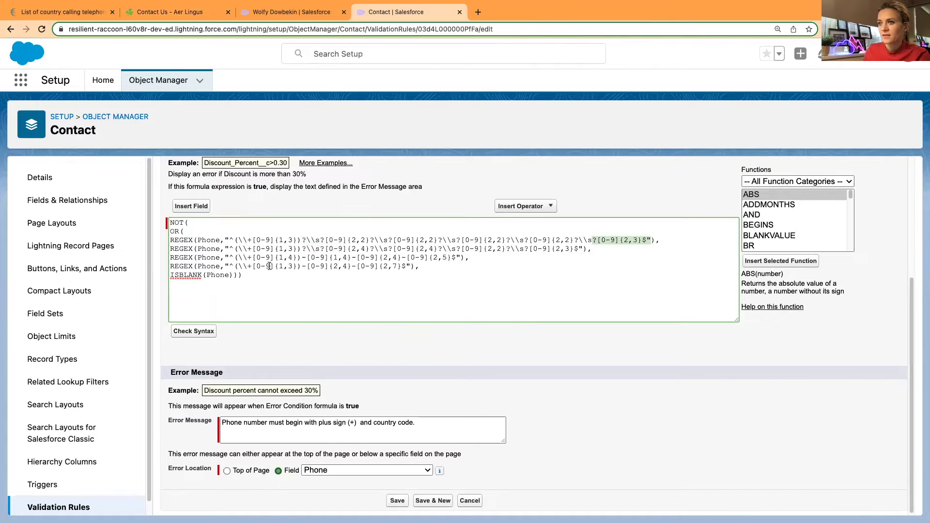
left_click_drag(252, 266, 347, 266)
left_click_drag(360, 266, 402, 266)
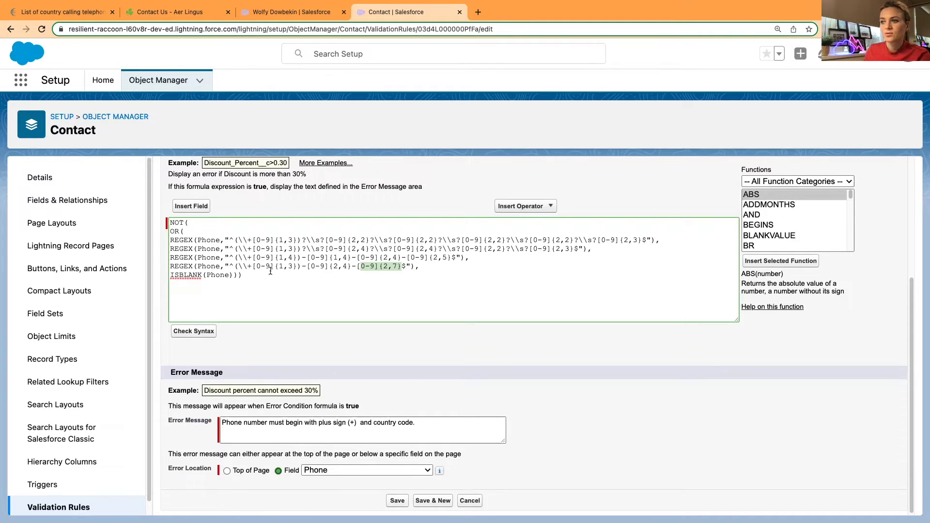
left_click(301, 266)
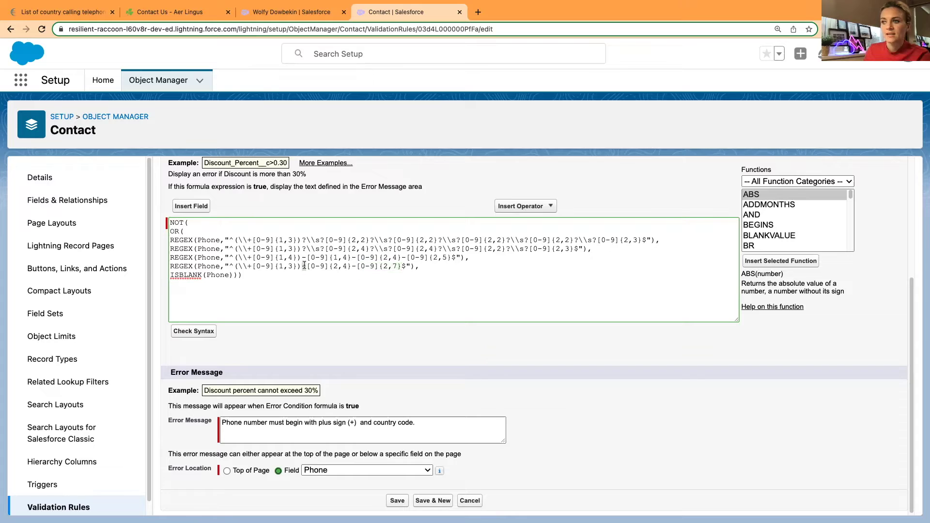
left_click(351, 266)
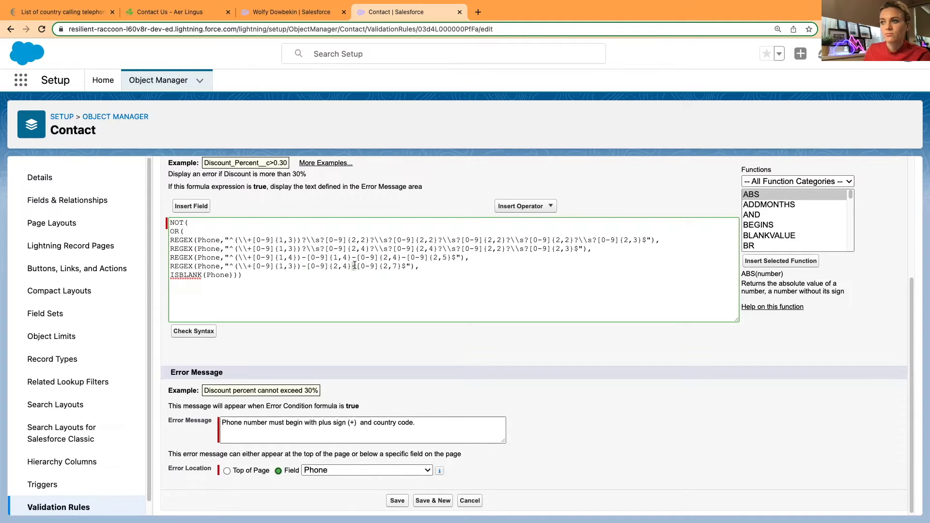
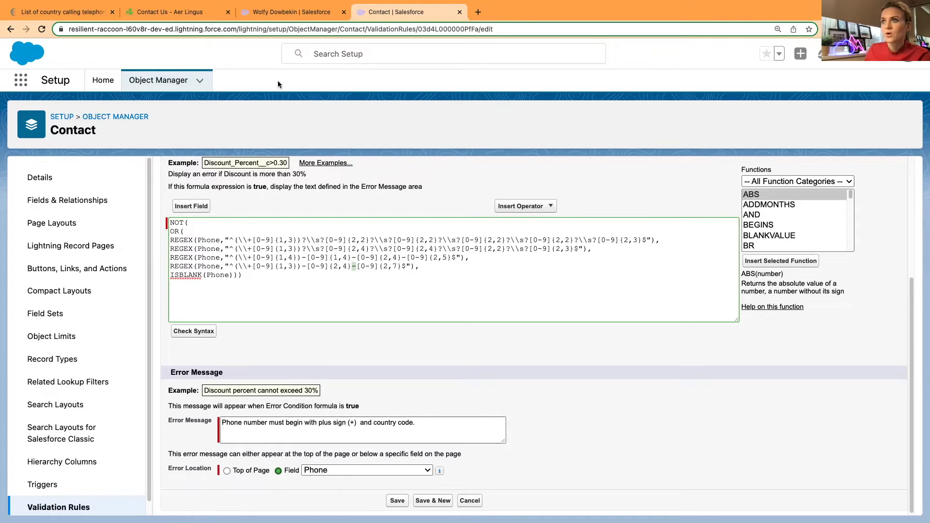
- Paste Aer Lingus's Italy phone number into the contact record's Phone field and save the record
left_click(262, 14)
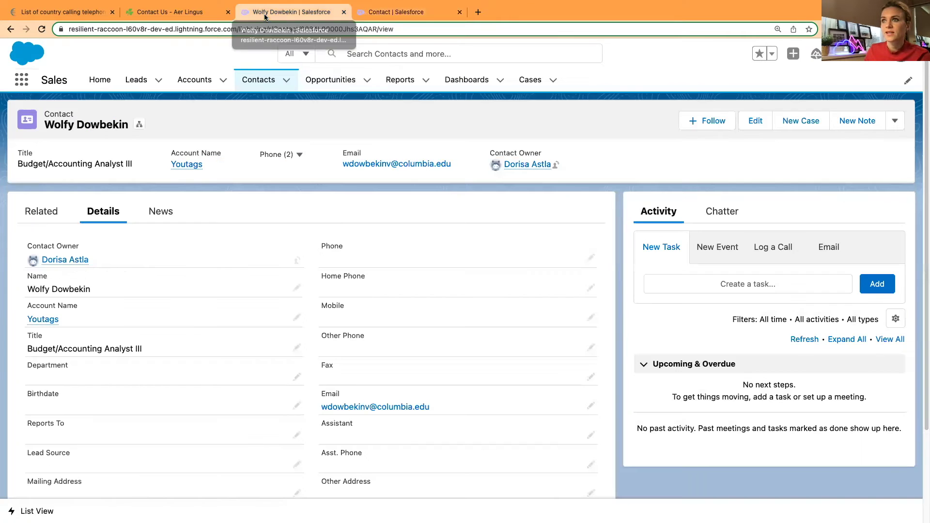
left_click(180, 12)
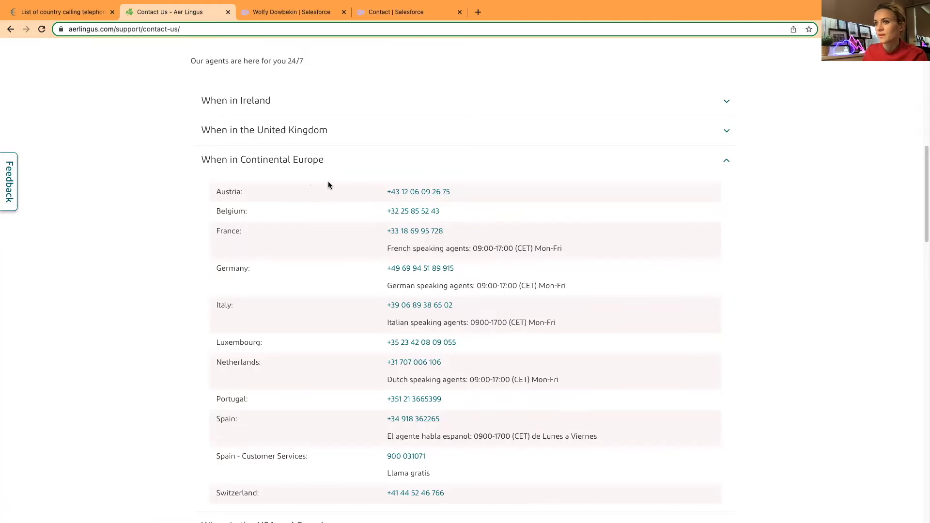
left_click_drag(455, 190, 379, 195)
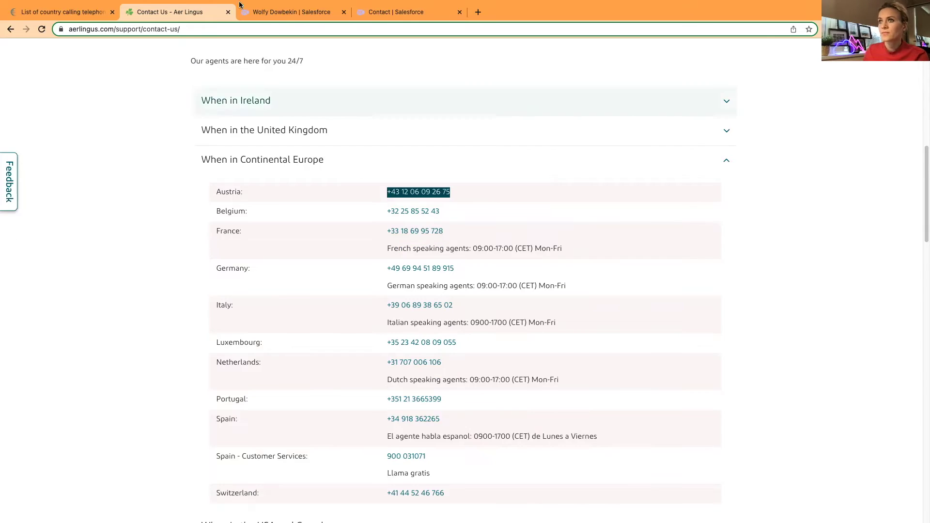
left_click(289, 20)
left_click(589, 262)
key("ctrl+v")
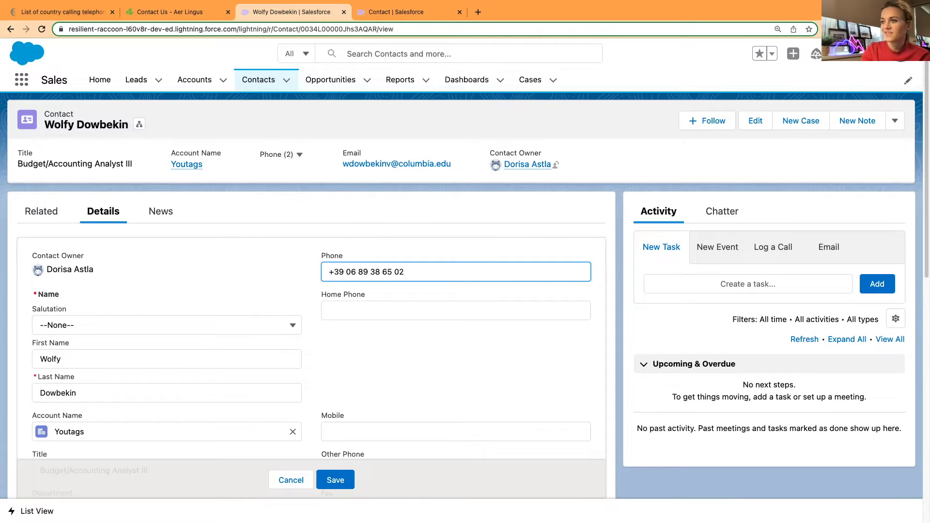
left_click(336, 488)
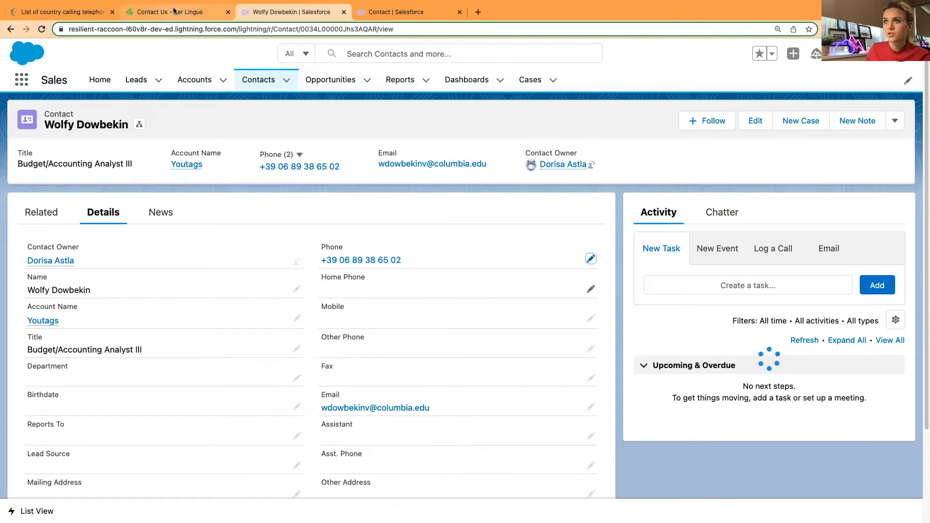
- Copy the Netherlands phone number from Aer Lingus's list of Continental Europe contacts
key("ctrl+shift+Tab")
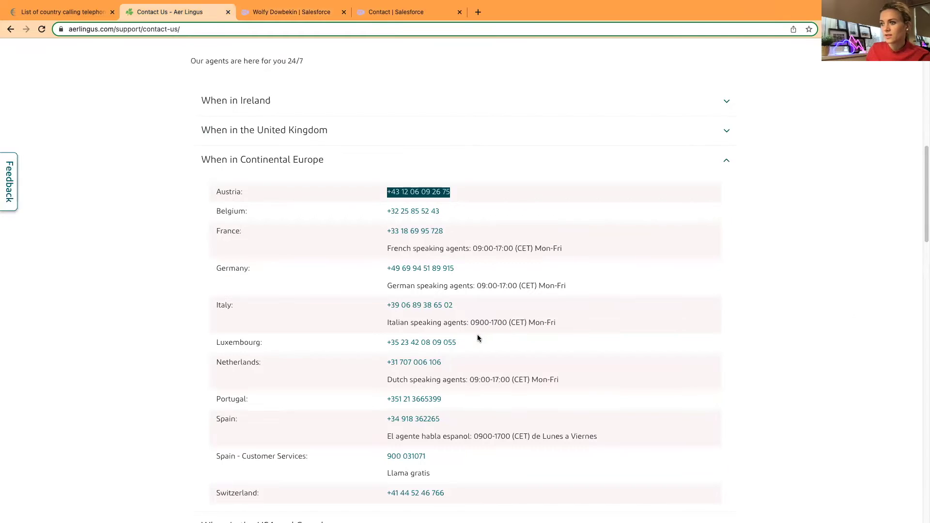
scroll(475, 336, "down", 3)
left_click_drag(447, 253, 381, 252)
key("super+c")
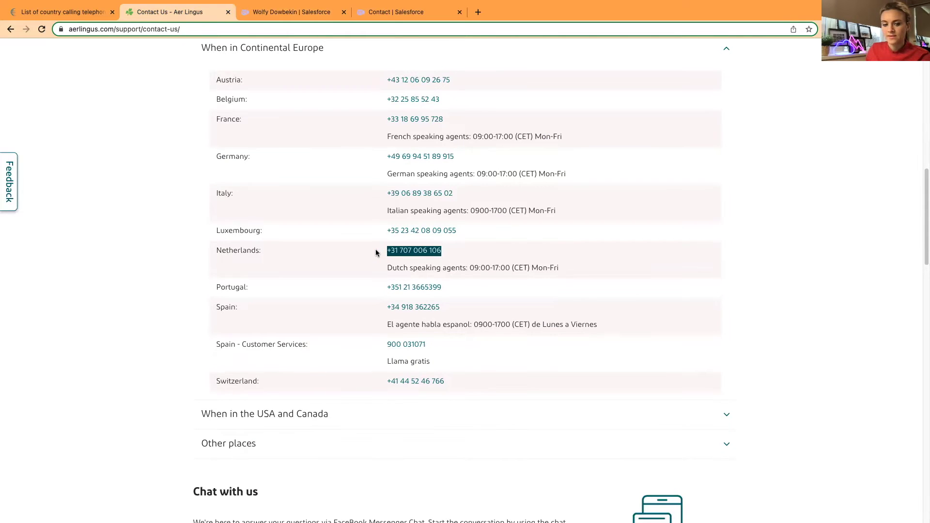
- Replace the contact record's Phone value with the copied Netherlands number and try to save the record
left_click(300, 12)
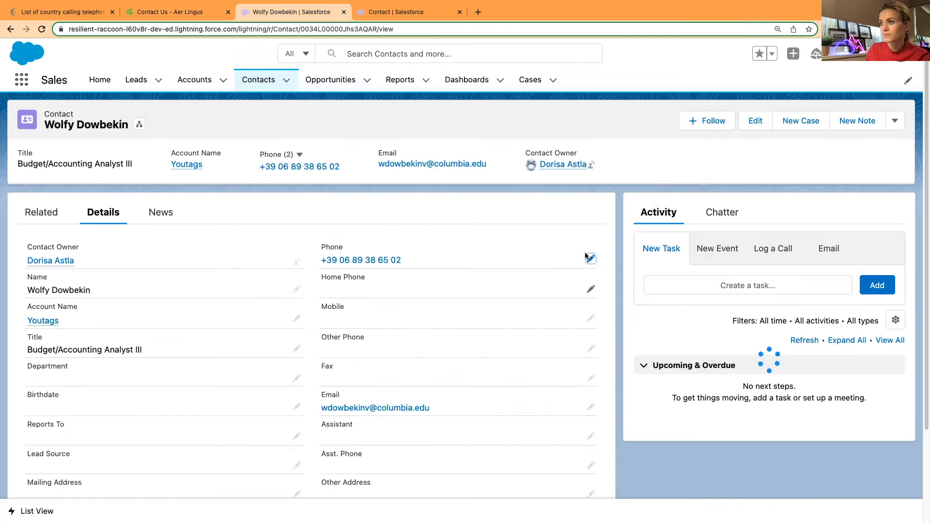
left_click(590, 259)
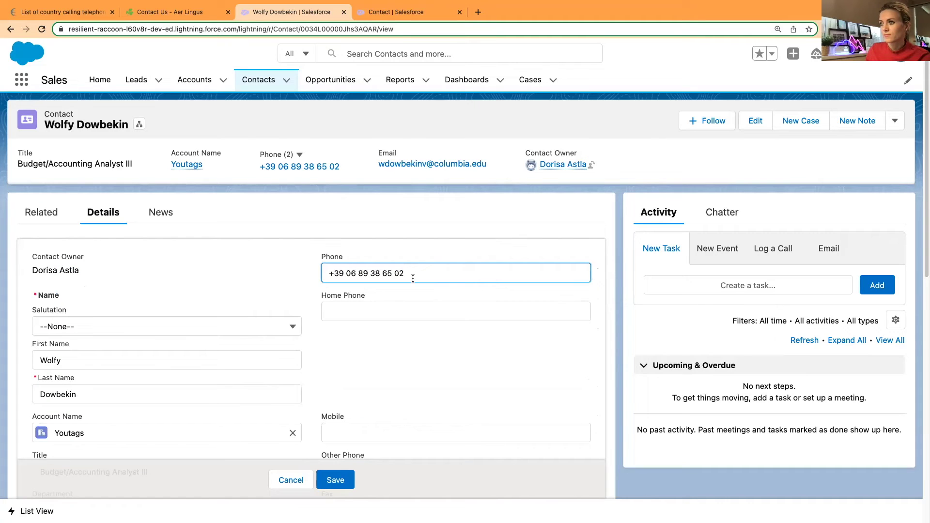
triple_click(346, 272)
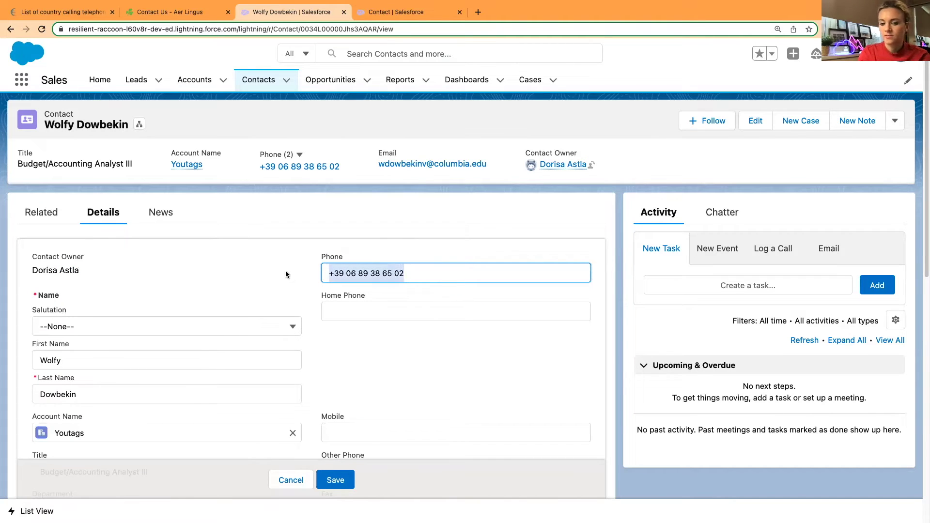
key("super+v")
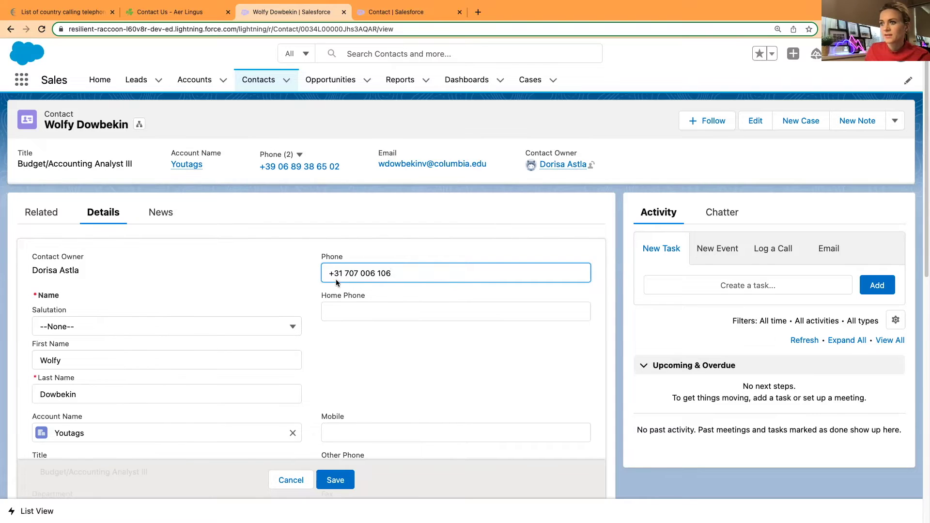
key("super+shift+d")
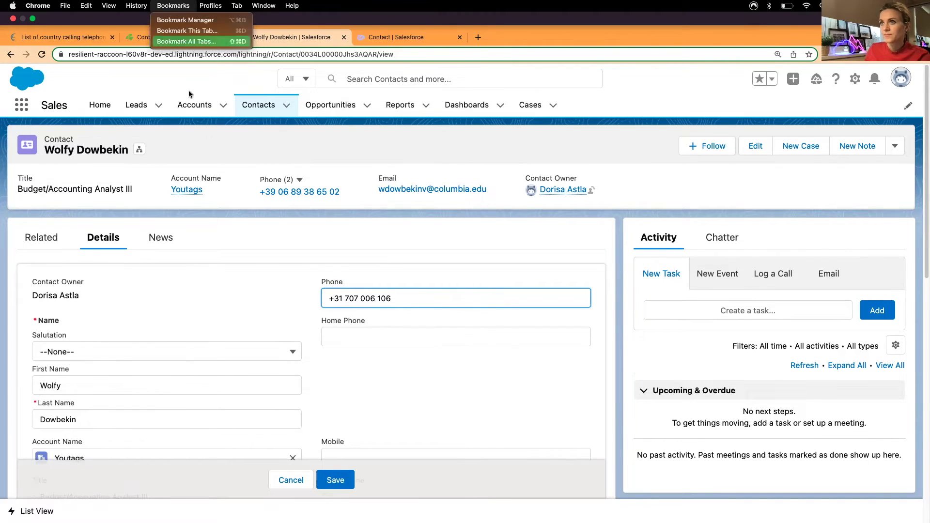
left_click(341, 480)
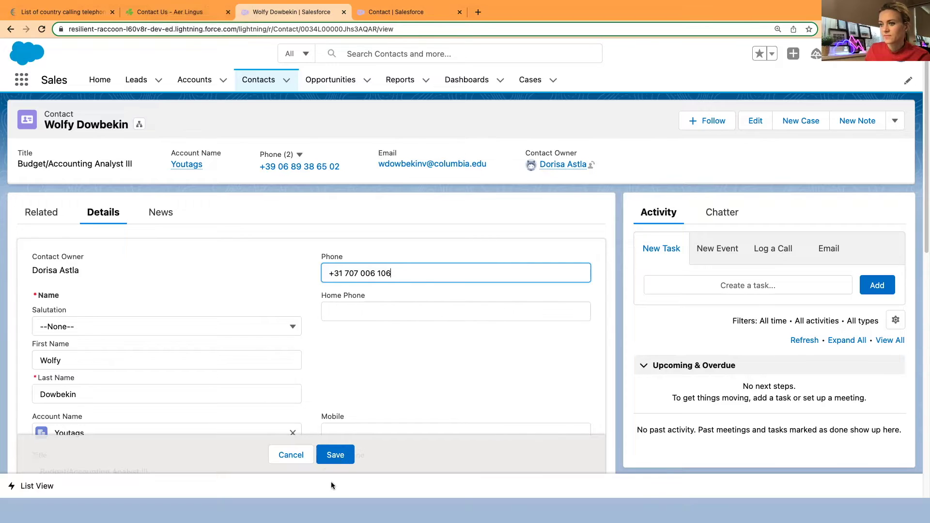
left_click(334, 481)
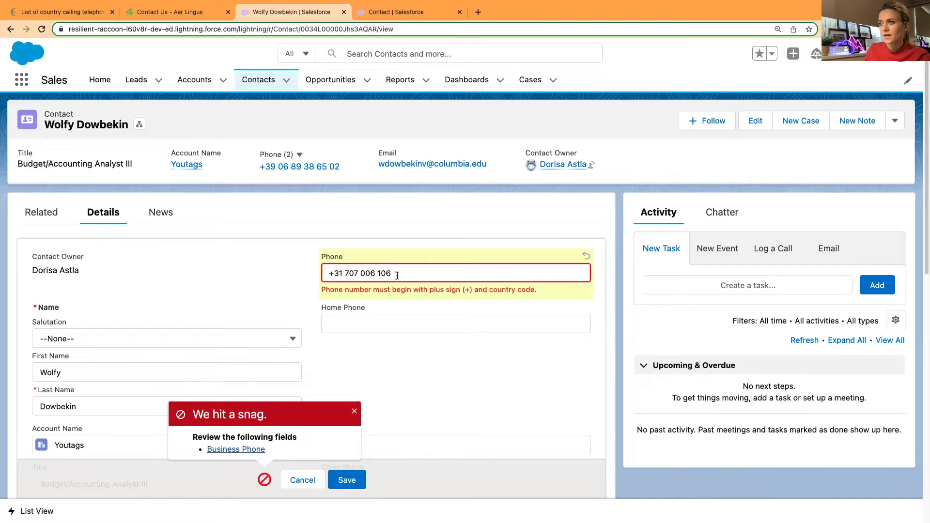
- Compare the entered Netherlands number with the hyphen separators in the validation rule's third REGEX pattern
left_click_drag(397, 274, 313, 275)
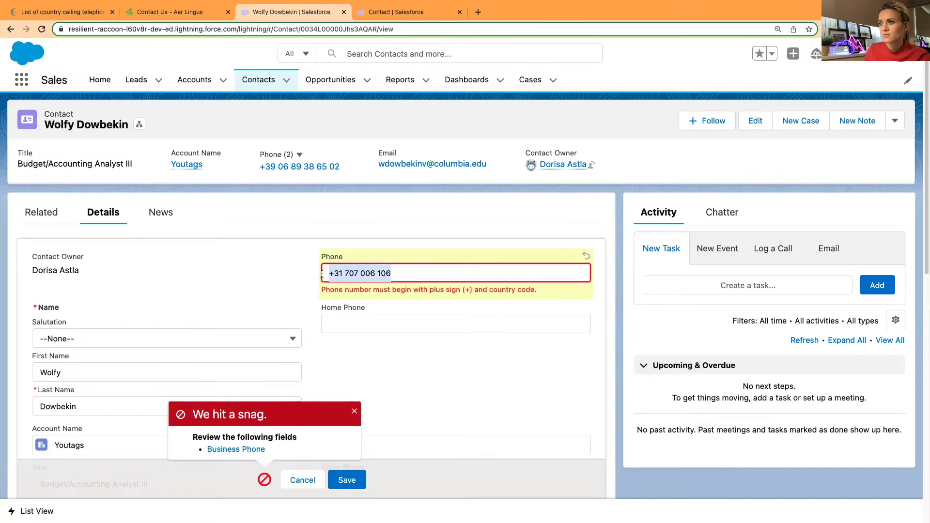
left_click(391, 13)
left_click(305, 258)
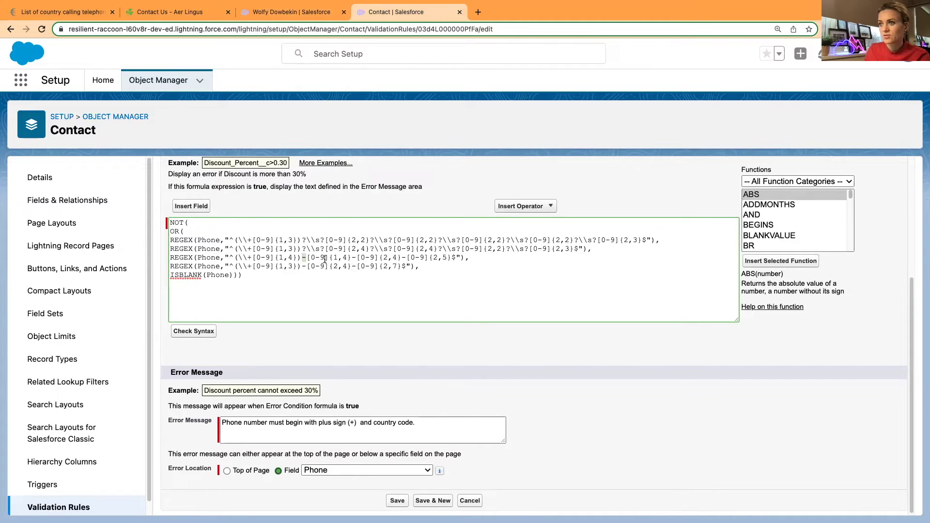
left_click(353, 258)
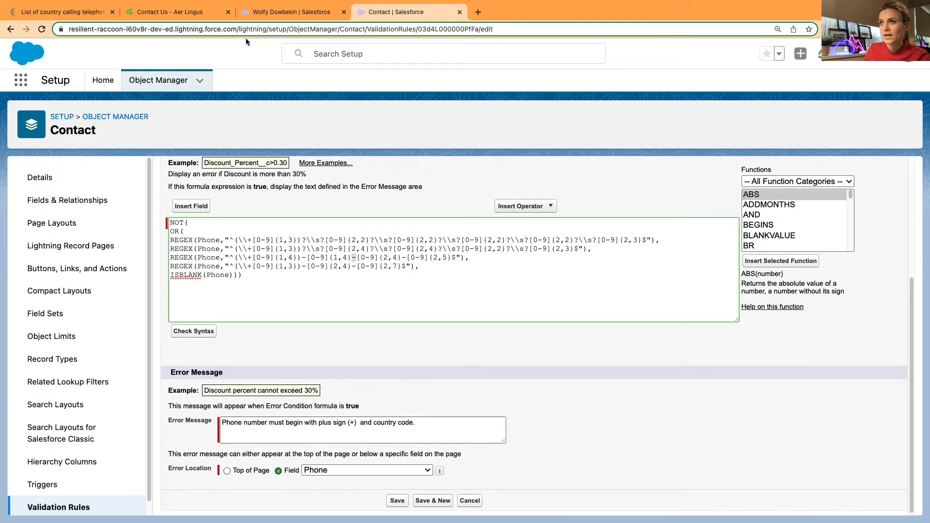
- Replace the spaces in the contact's Phone number with hyphens and save the record
left_click(276, 11)
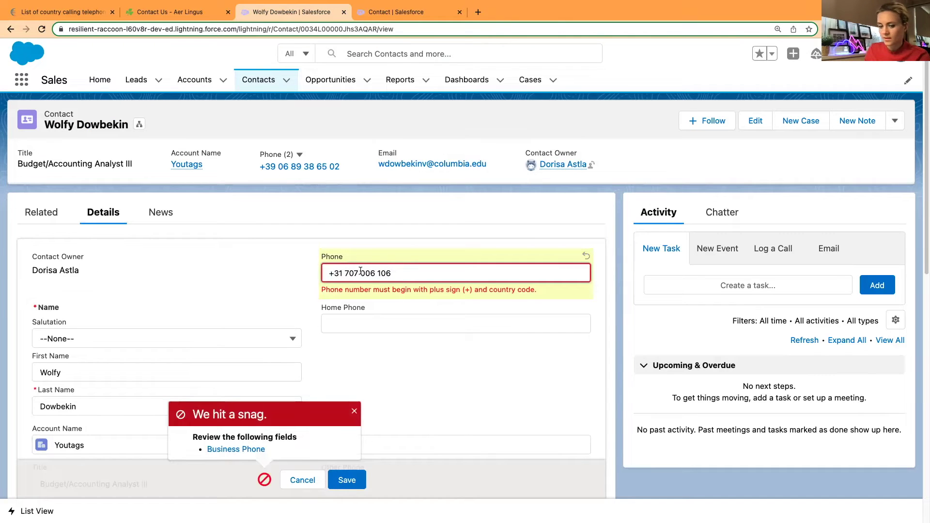
left_click(345, 273)
key("BackSpace")
type("-")
left_click(360, 273)
key("BackSpace")
type("-")
key("BackSpace")
type("-")
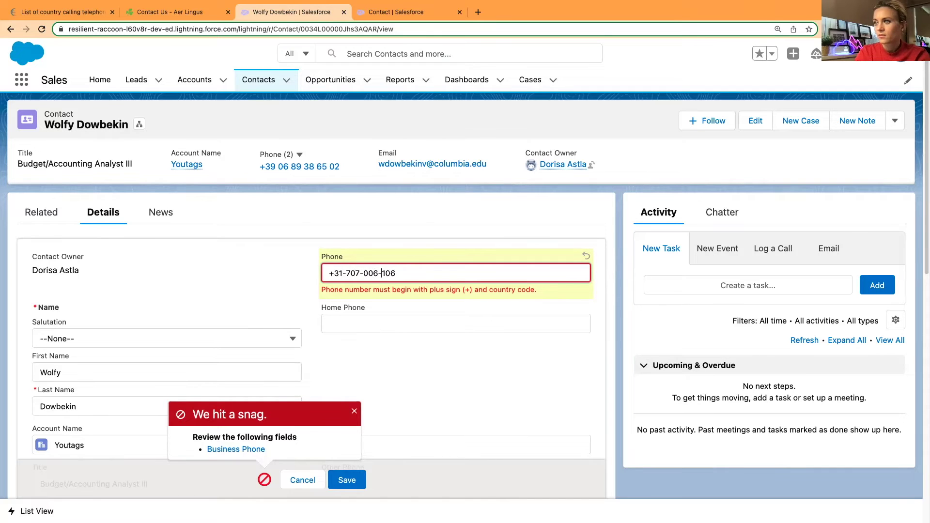
left_click(348, 484)
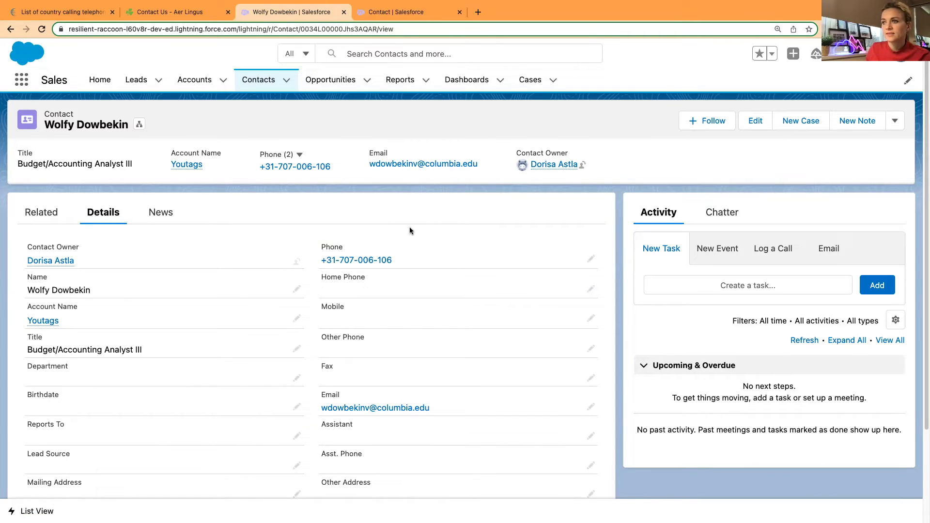
- Replace the three hyphens in the validation rule's third REGEX pattern with ?\\s? and check the formula's syntax
left_click(395, 11)
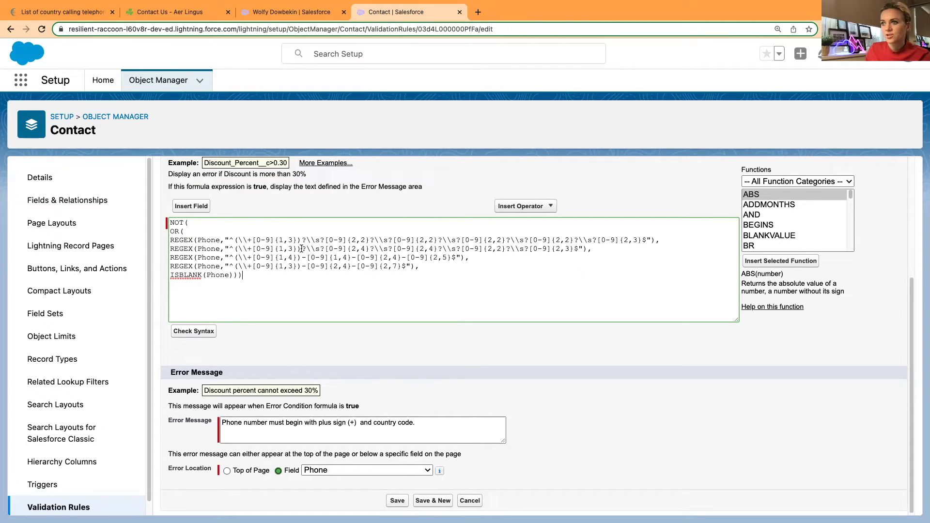
left_click_drag(301, 250, 323, 248)
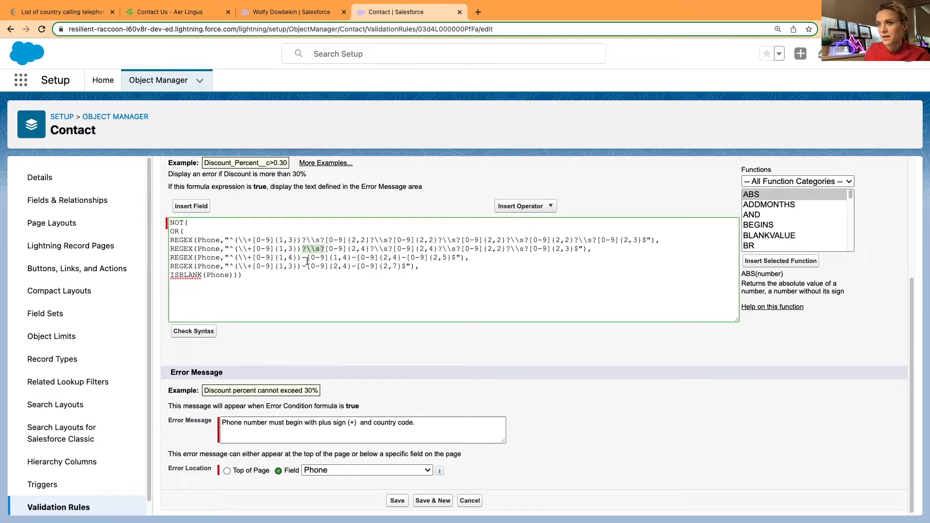
left_click_drag(301, 258, 305, 260)
type("?\\\\s?")
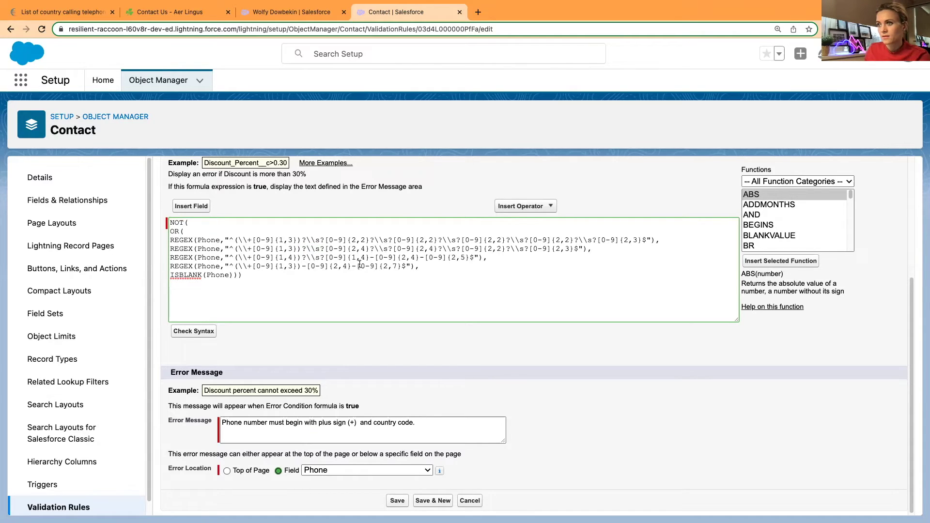
left_click_drag(371, 257, 375, 257)
type("?\\\\s?")
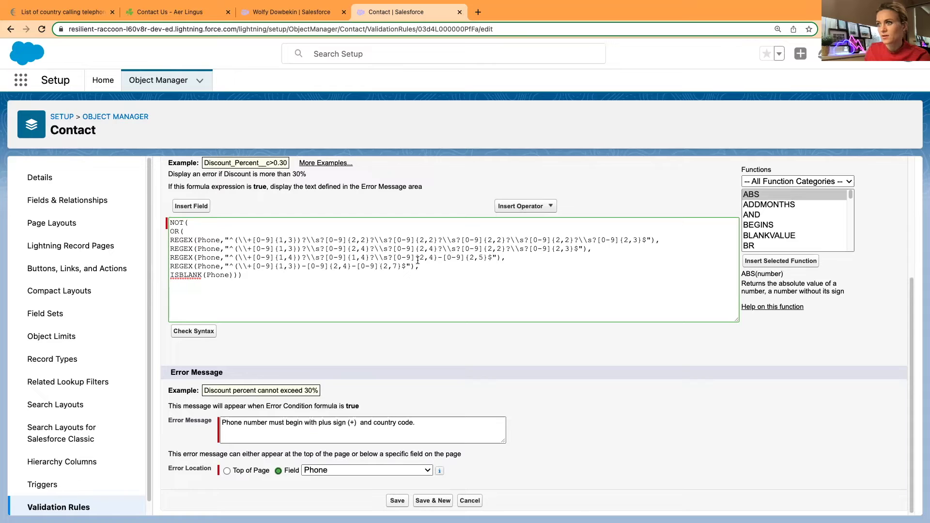
left_click_drag(437, 258, 442, 258)
type("?\\\\s?")
left_click(203, 333)
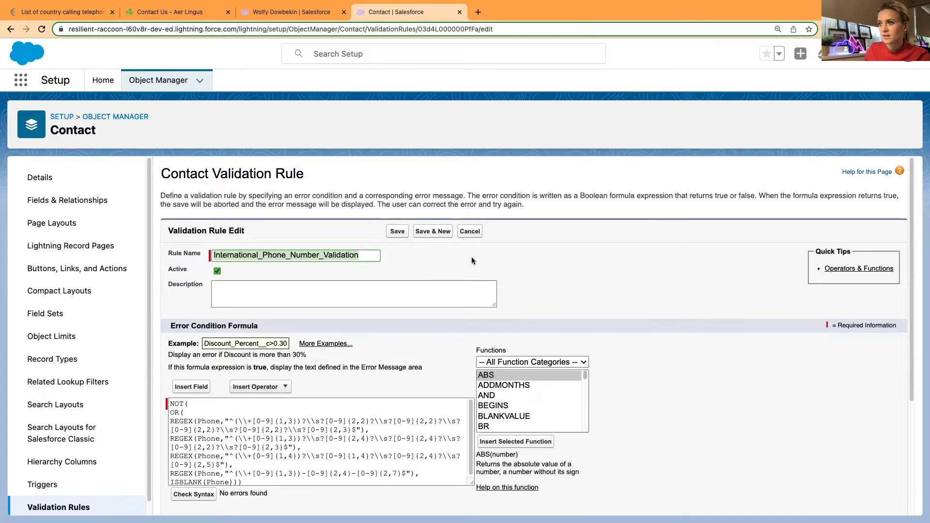
- Save the validation rule and review the edited third REGEX pattern in its error condition formula
left_click(397, 232)
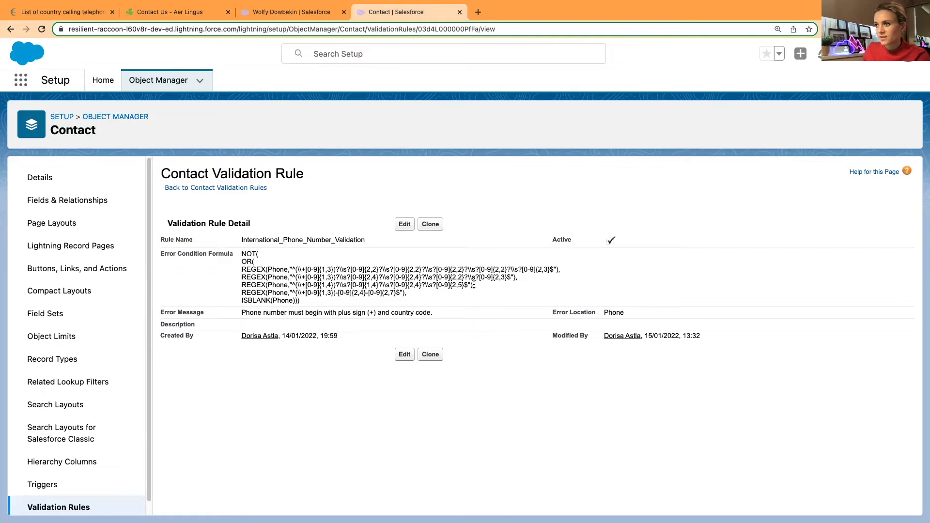
left_click_drag(475, 287, 240, 286)
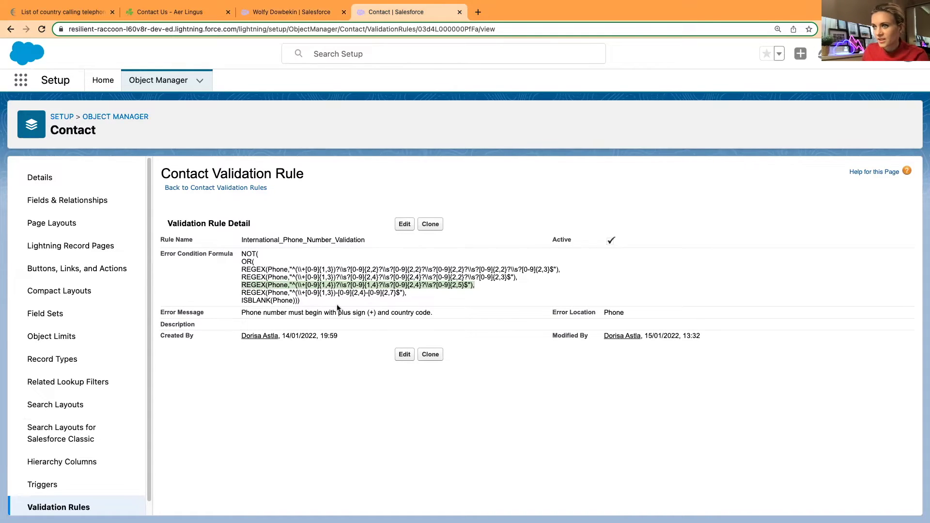
left_click(319, 286)
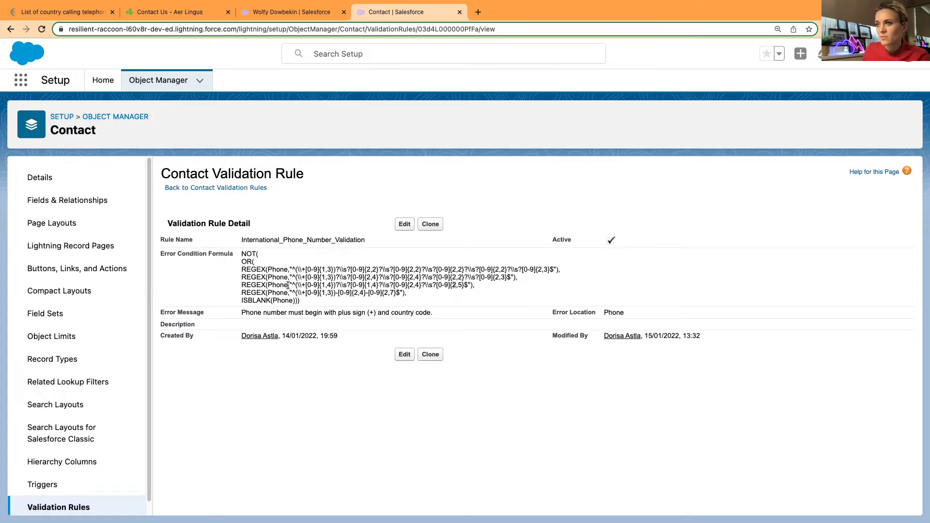
left_click_drag(241, 285, 475, 285)
- Remove all hyphens from the contact record's Phone number and save the record
left_click(291, 11)
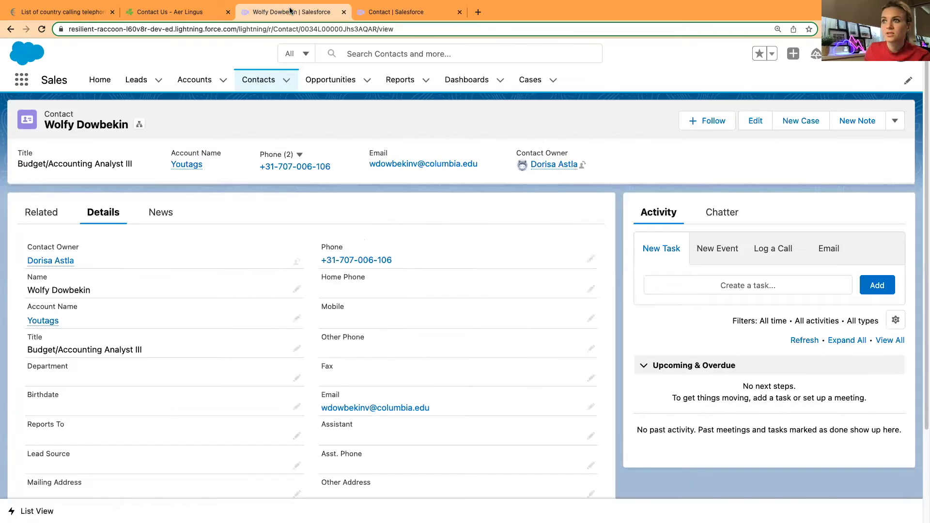
left_click(591, 259)
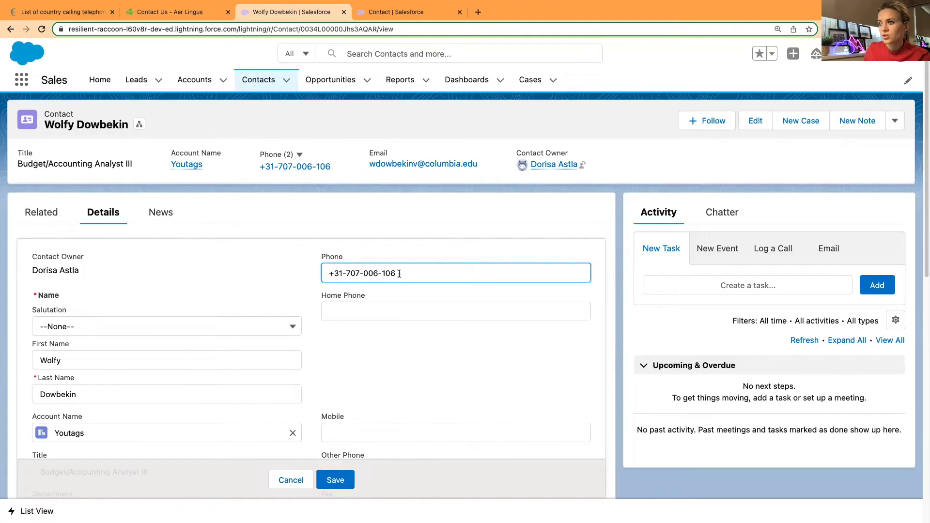
key("BackSpace")
key("Right")
key("Right")
key("Right")
key("Delete")
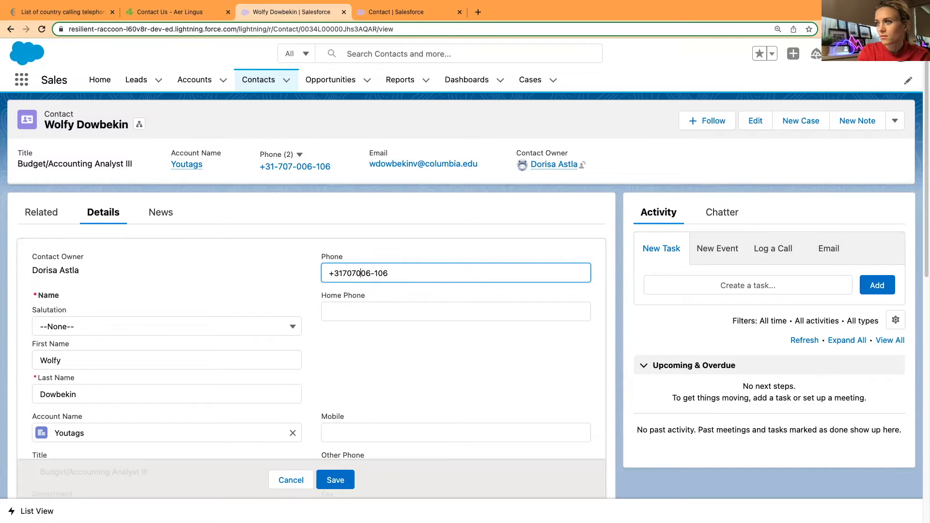
key("Right")
key("Right")
key("Right")
key("Delete")
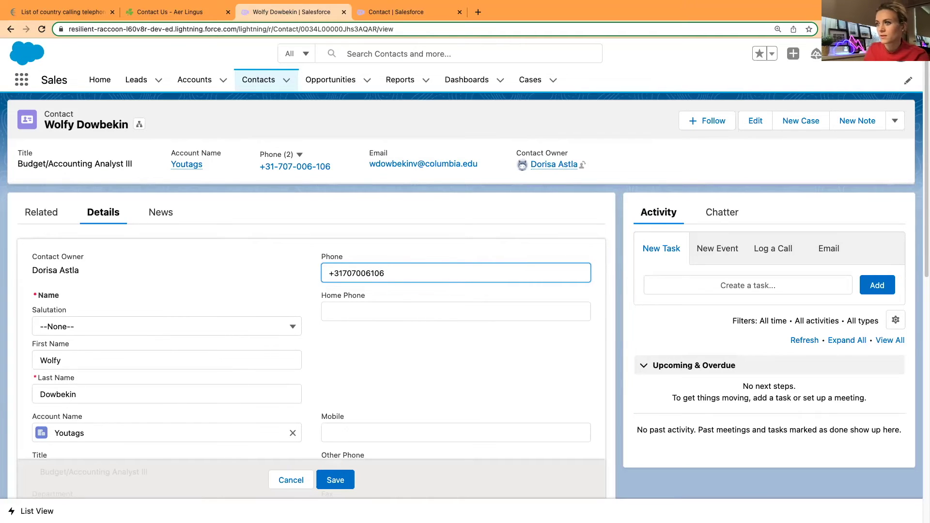
left_click(391, 298)
left_click(336, 479)
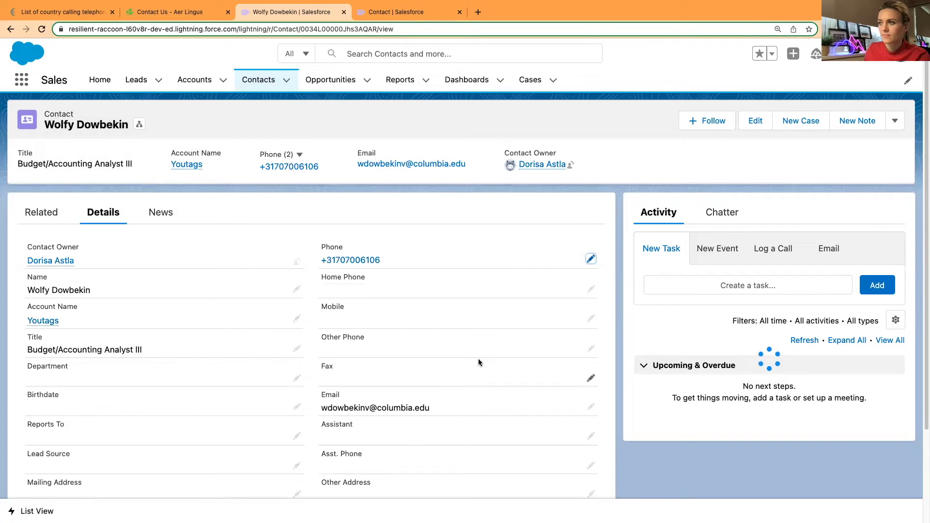
- Shorten the contact's Phone number to the plus sign and its first six digits, and save the record
double_click(538, 324)
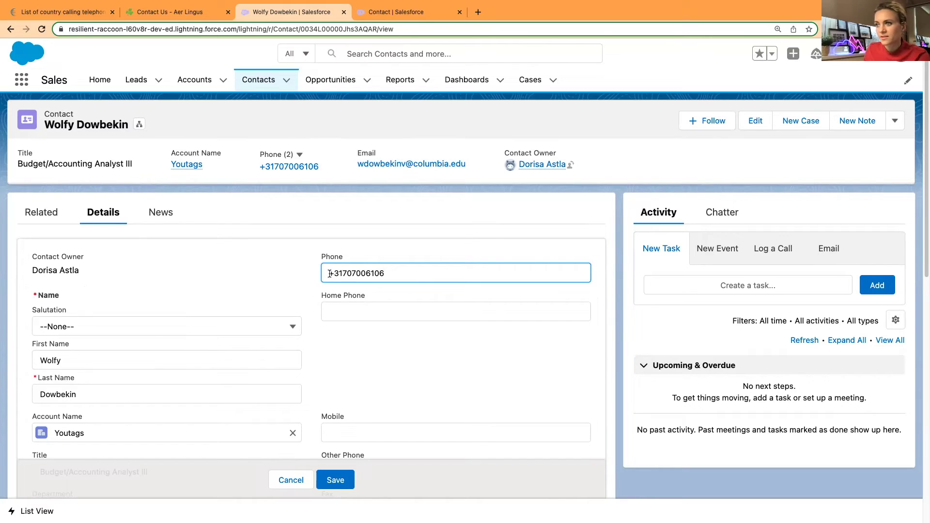
left_click_drag(330, 273, 362, 274)
left_click(385, 275)
key("BackSpace")
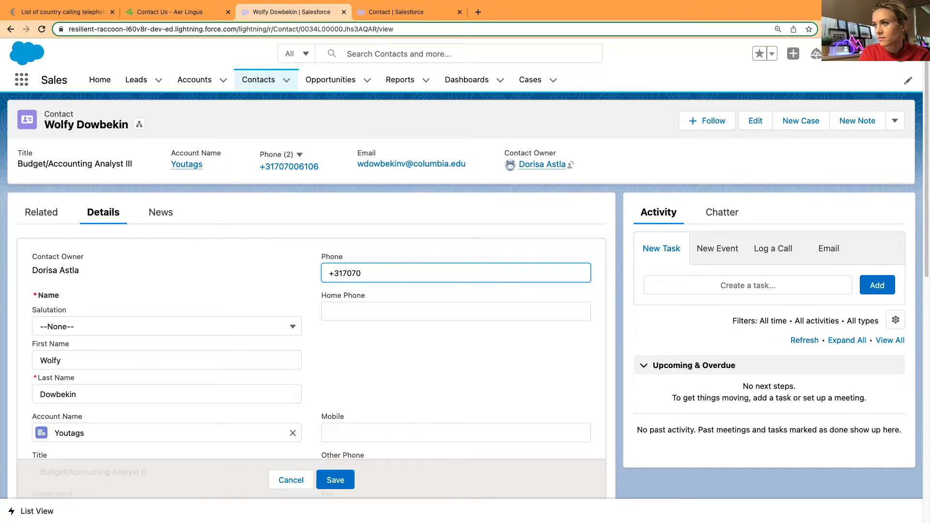
left_click(335, 480)
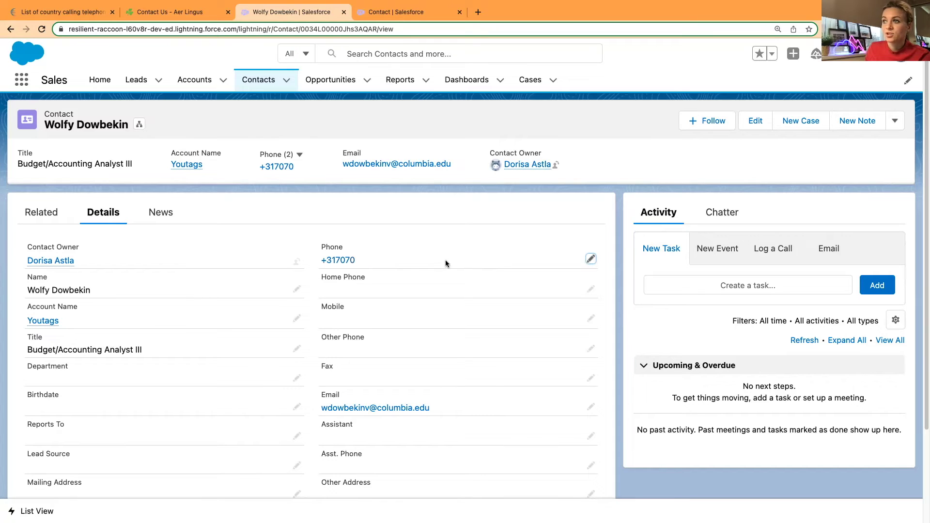
- Enlarge the formula area of the International_Phone_Number_Validation rule and copy a hyphen from its fourth REGEX pattern
key("ctrl+Tab")
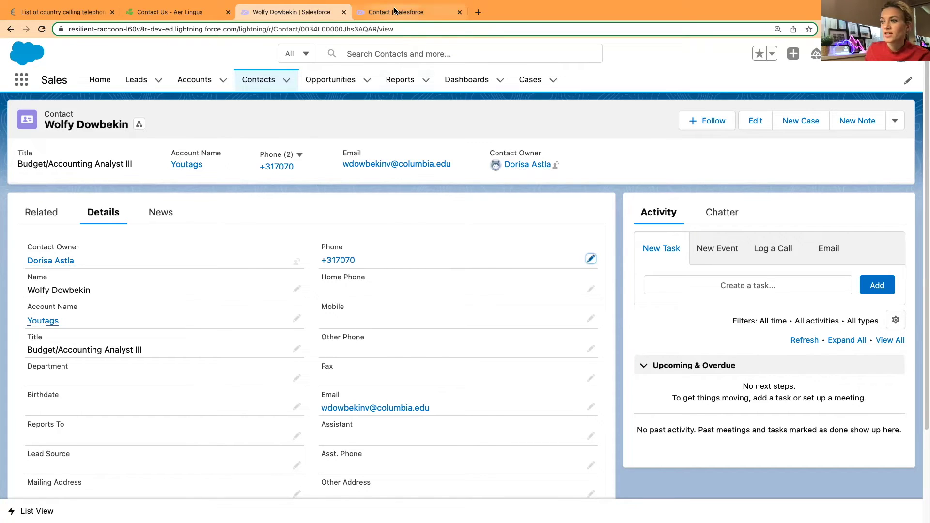
left_click(405, 223)
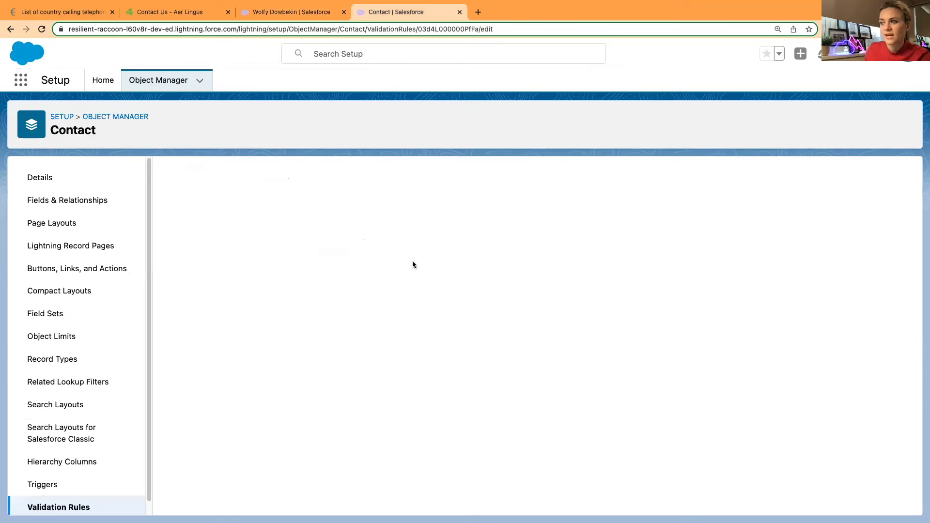
scroll(542, 266, "down", 3)
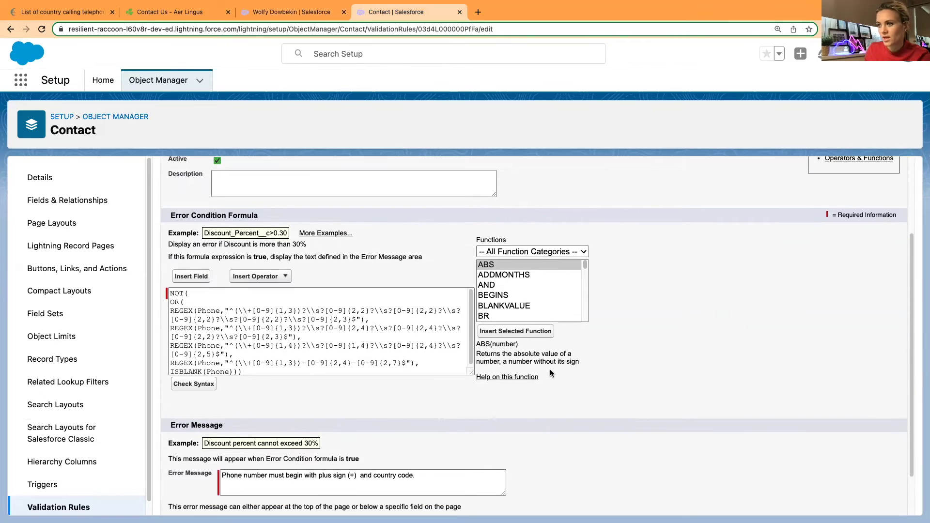
left_click_drag(471, 372, 509, 376)
left_click_drag(307, 336, 301, 338)
key("ctrl+c")
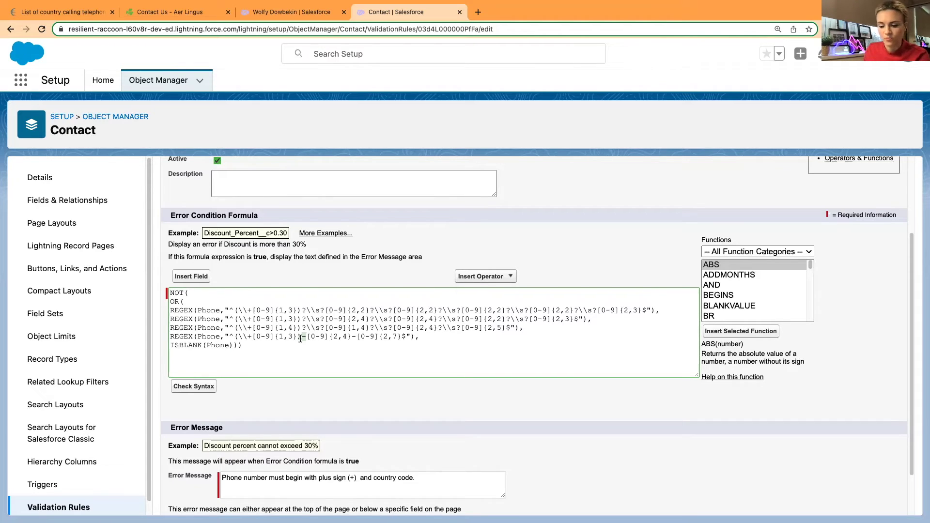
- Replace the three ?\\s? separators in the third REGEX pattern with hyphens, check the syntax and save the validation rule
left_click_drag(324, 328, 302, 328)
key("ctrl+v")
left_click_drag(374, 328, 353, 328)
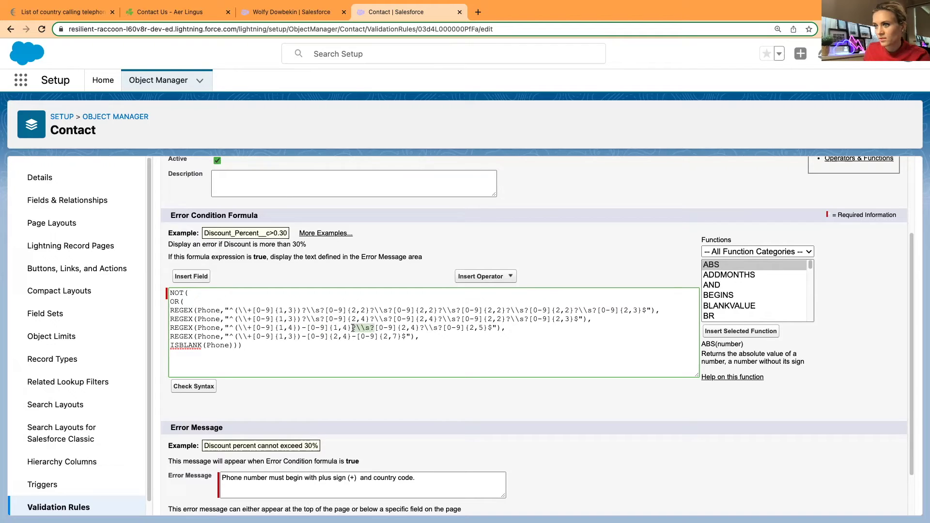
key("ctrl+v")
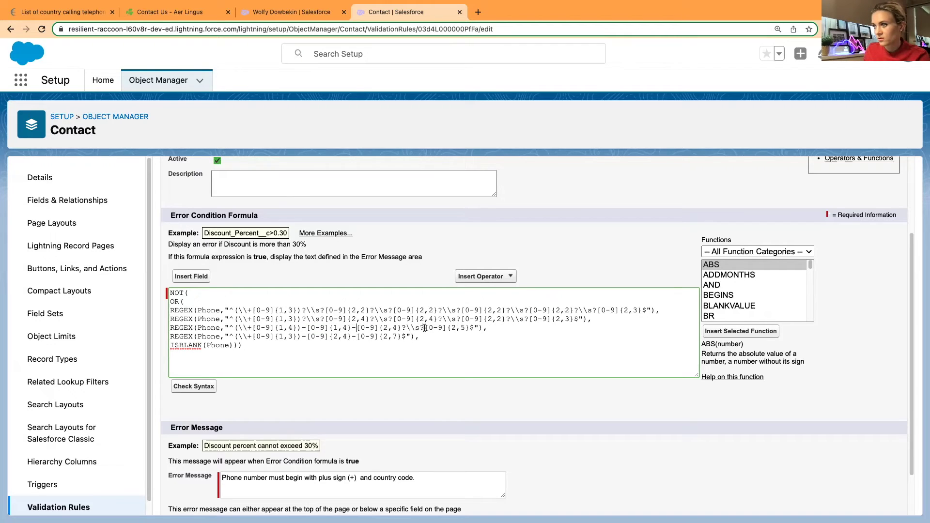
left_click_drag(424, 328, 402, 328)
key("ctrl+v")
left_click(194, 387)
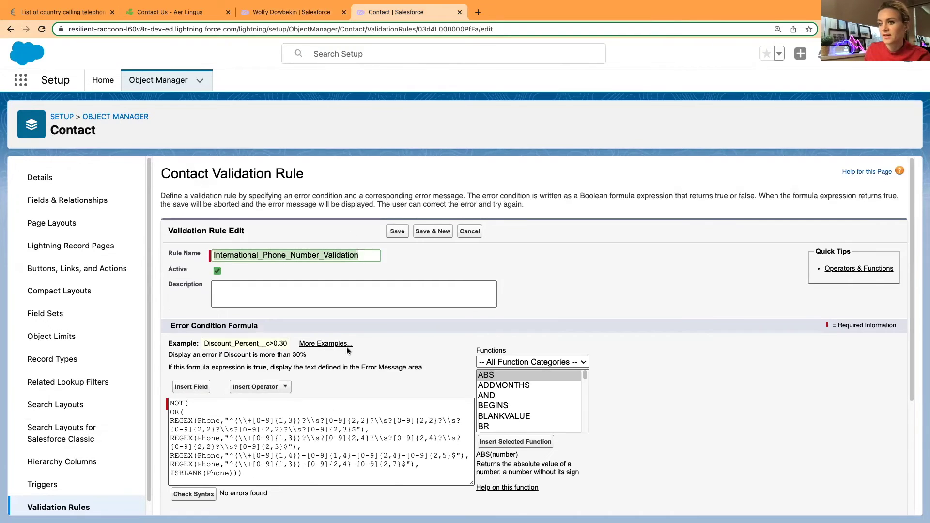
left_click(397, 232)
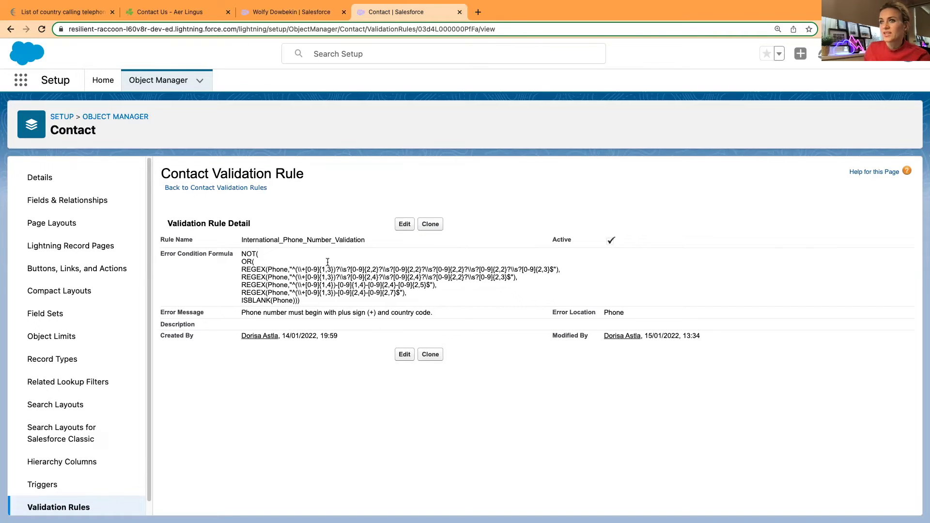
- Copy the Switzerland phone number from the Aer Lingus contact page into the contact record's Phone field and save the record
left_click(165, 12)
left_click(163, 258)
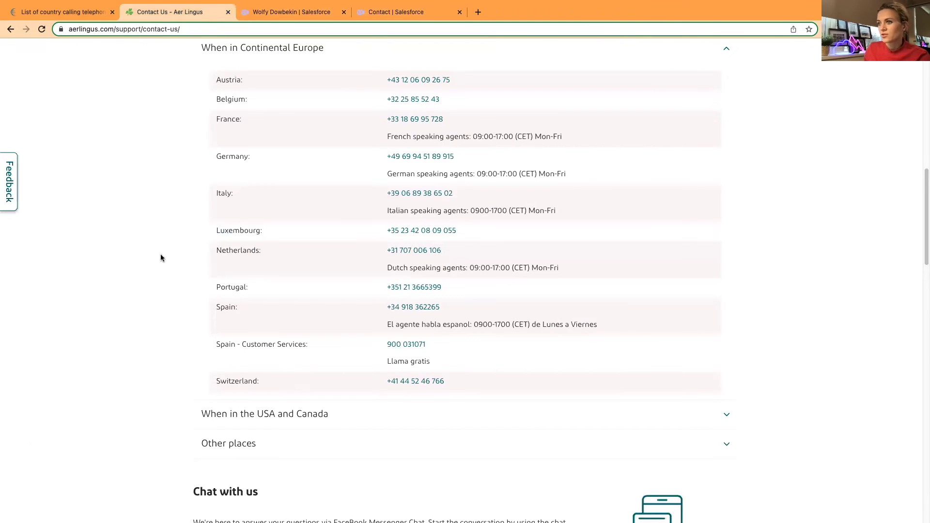
left_click_drag(445, 382, 384, 381)
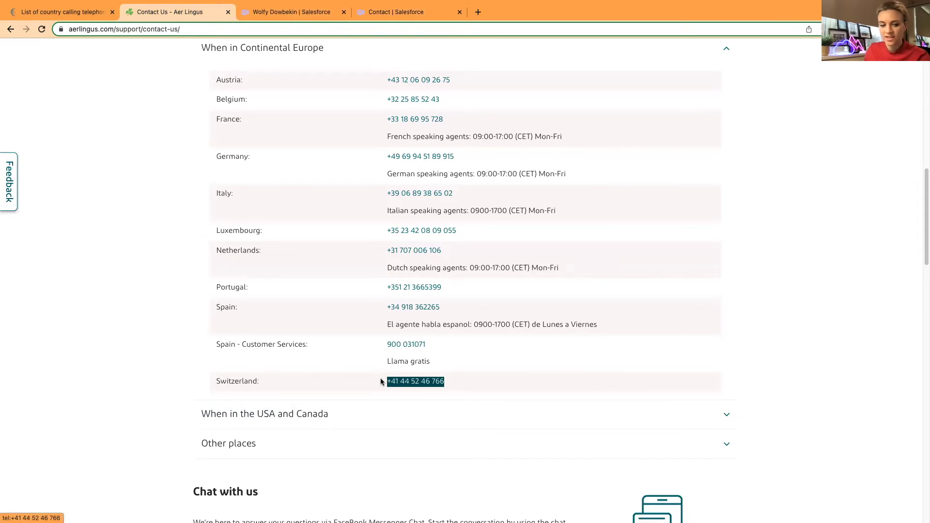
left_click(292, 12)
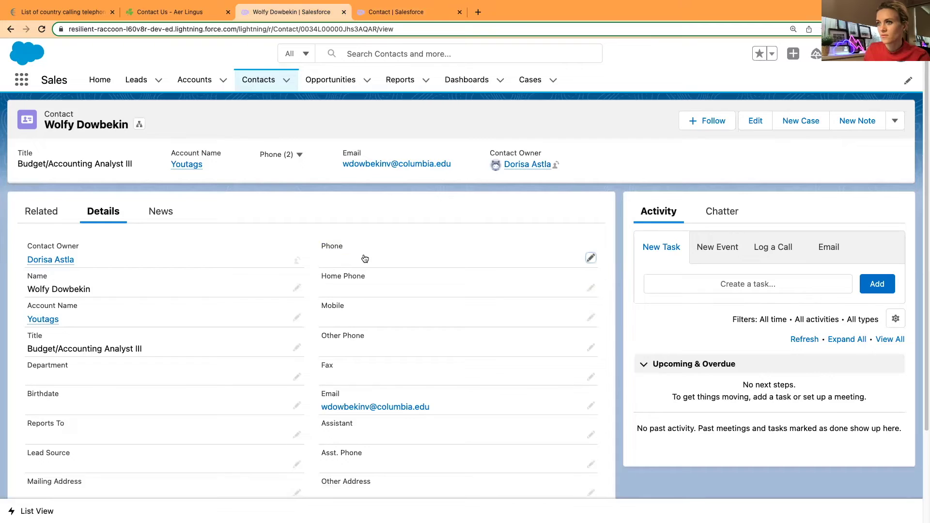
double_click(343, 273)
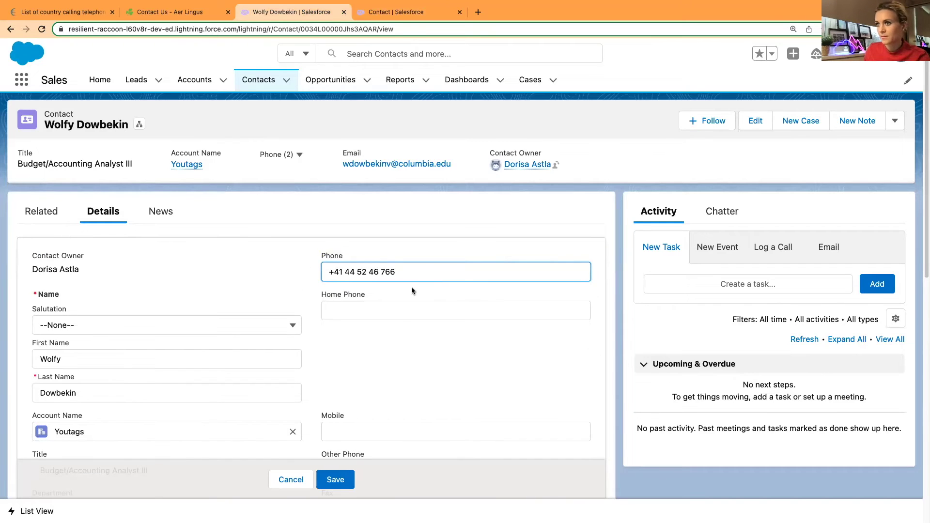
left_click(340, 482)
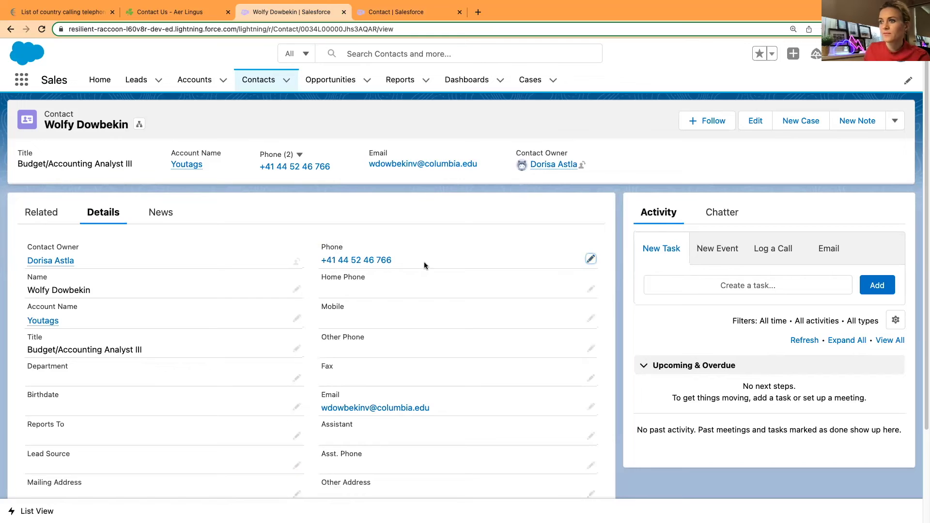
- Replace the contact's Phone number with the Spain - Customer Services number from the Aer Lingus page and save the record
left_click(179, 12)
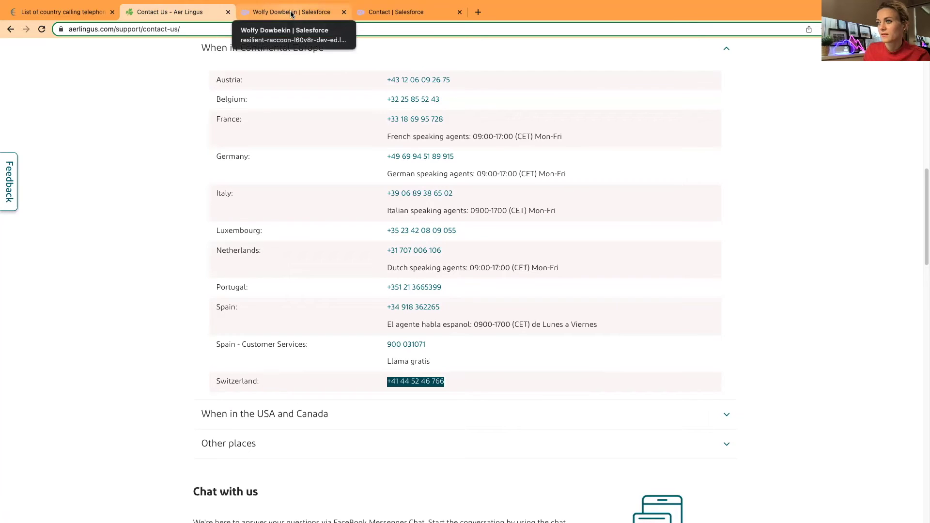
left_click_drag(439, 345, 374, 347)
key("super+c")
left_click(289, 12)
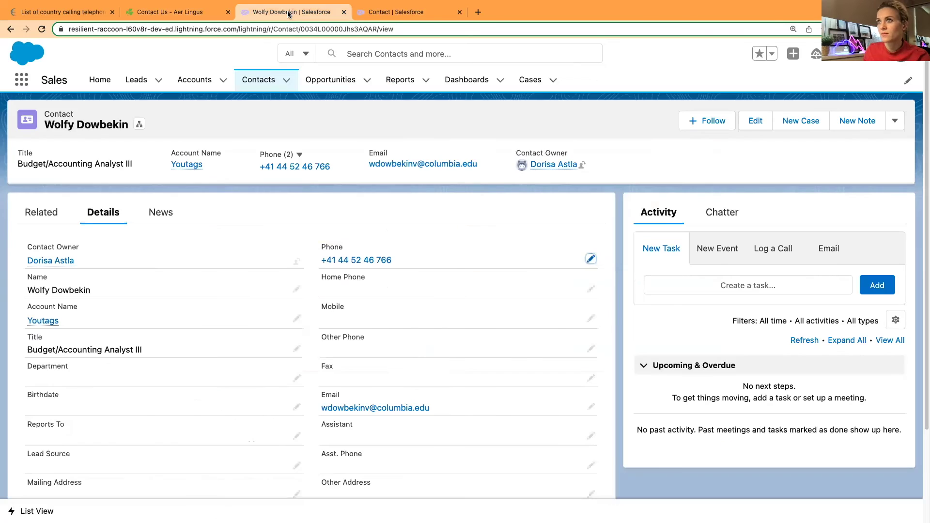
left_click(591, 259)
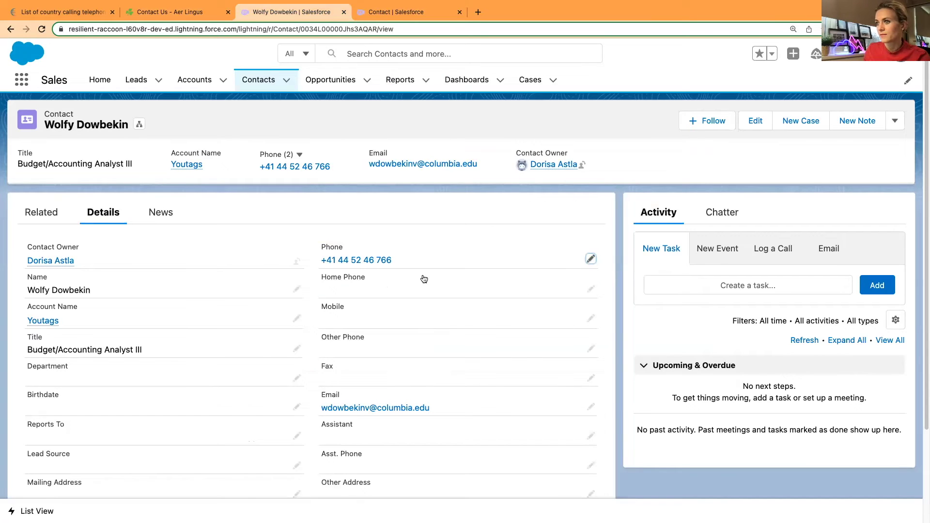
key("super+a")
key("super+v")
left_click(336, 480)
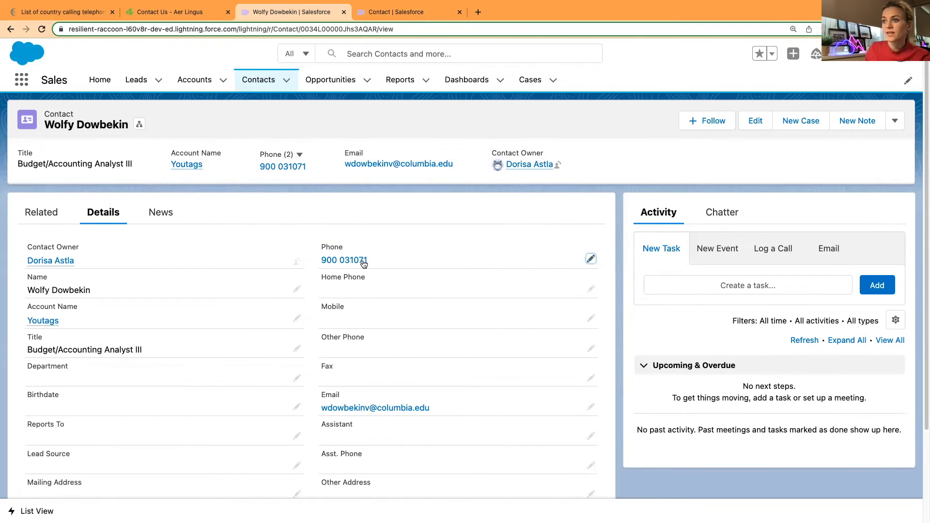
- Start a new active validation rule on the Contact object and name it PlusSignValidation
left_click(387, 13)
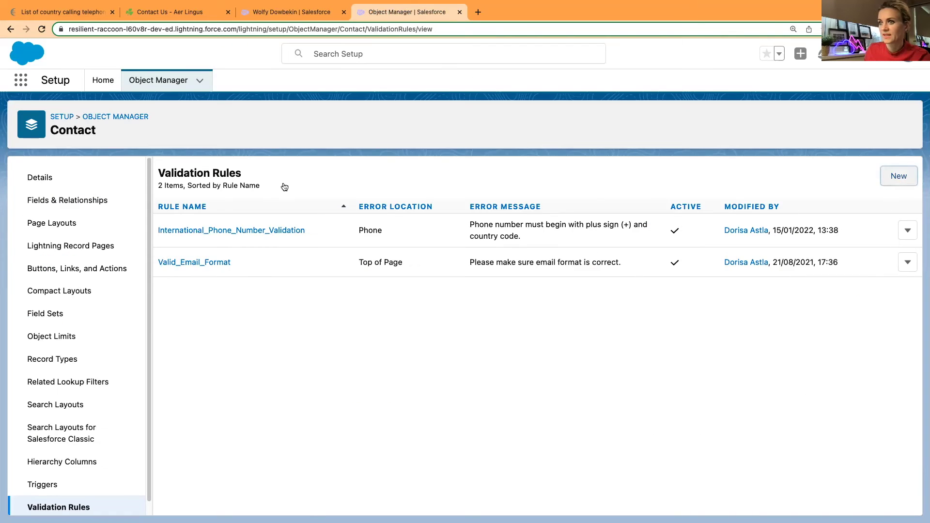
left_click(247, 255)
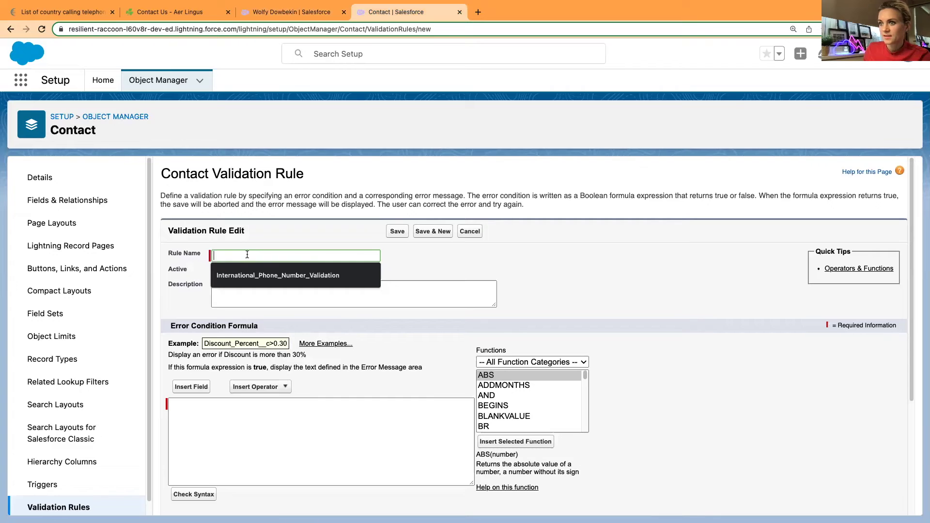
left_click(265, 272)
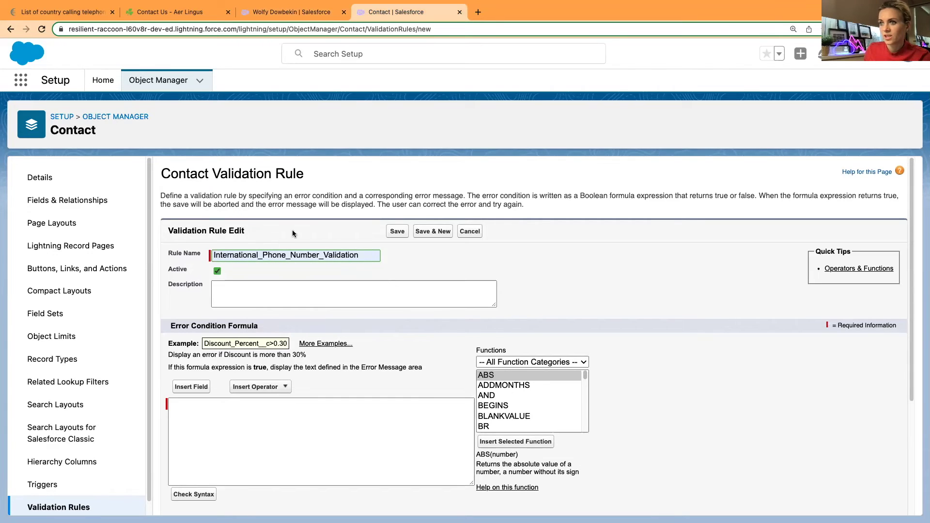
type("+")
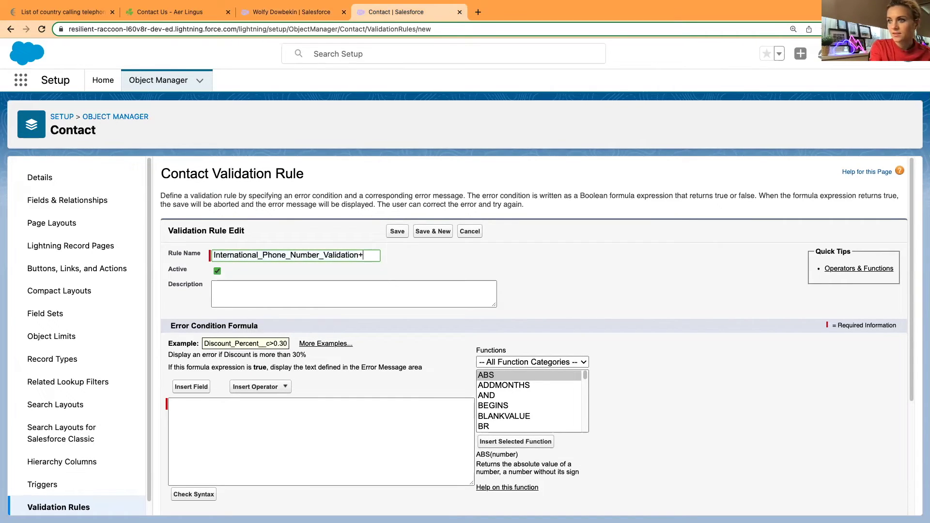
type("Si")
key("super+a")
type("Plu")
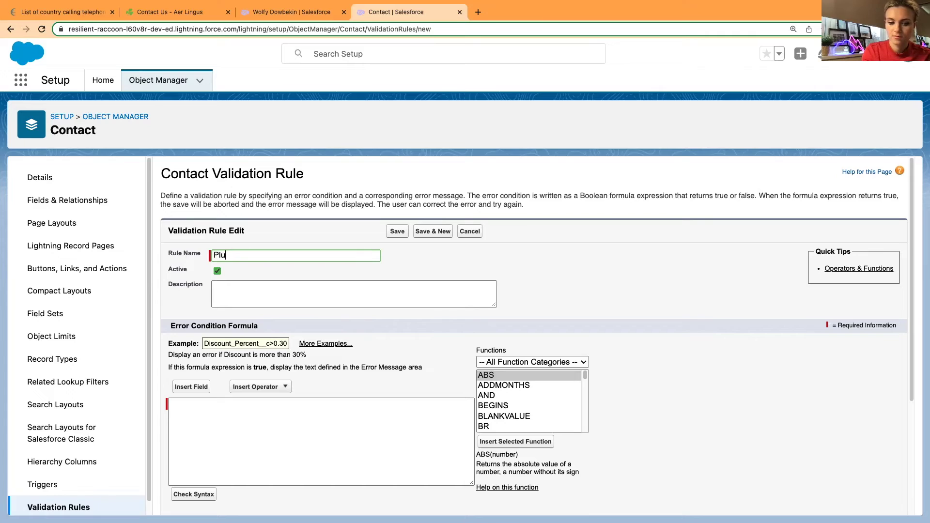
type("sSignValidation")
left_click(468, 268)
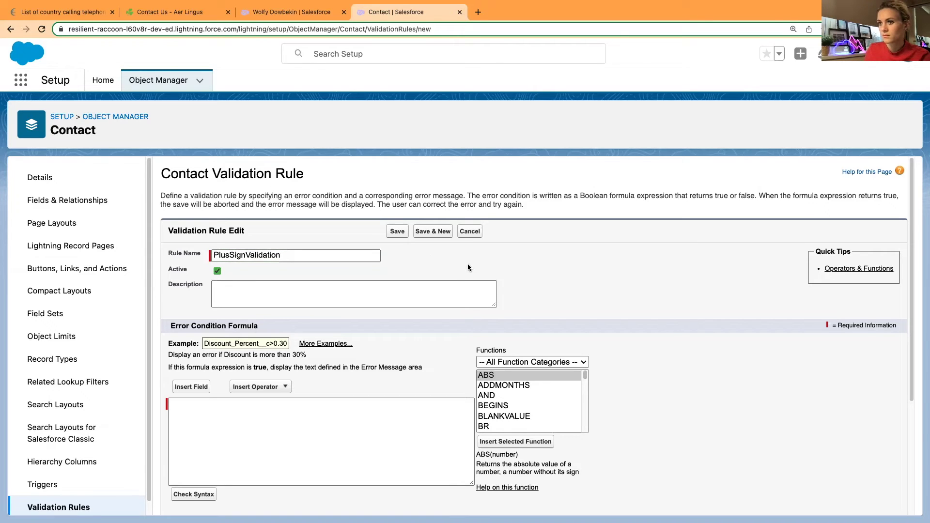
- Enter LEFT(Phone,1) <> "+" as the new rule's error condition formula
left_click(208, 409)
type("LEFT(Phone,1) <> \"+\",")
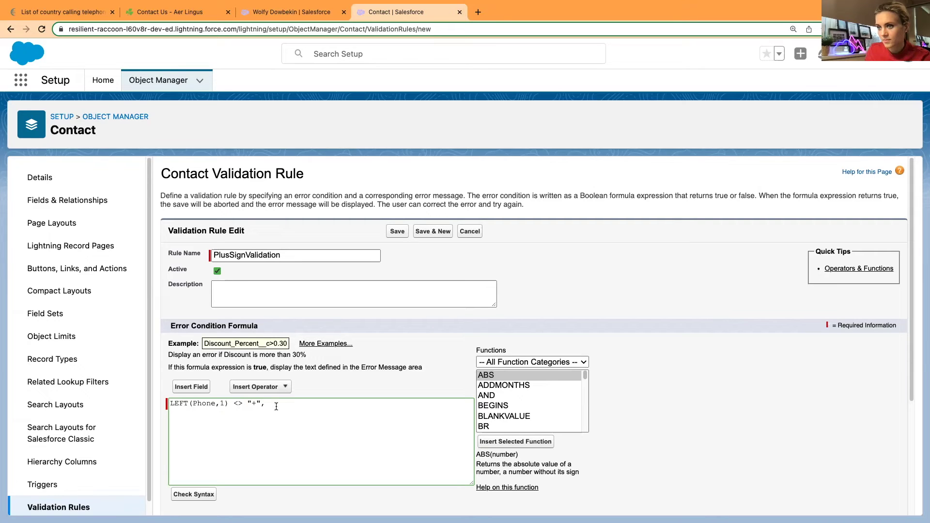
left_click(553, 317)
- Set the new rule's error message to "Phone number must start with +"
scroll(553, 317, "down", 3)
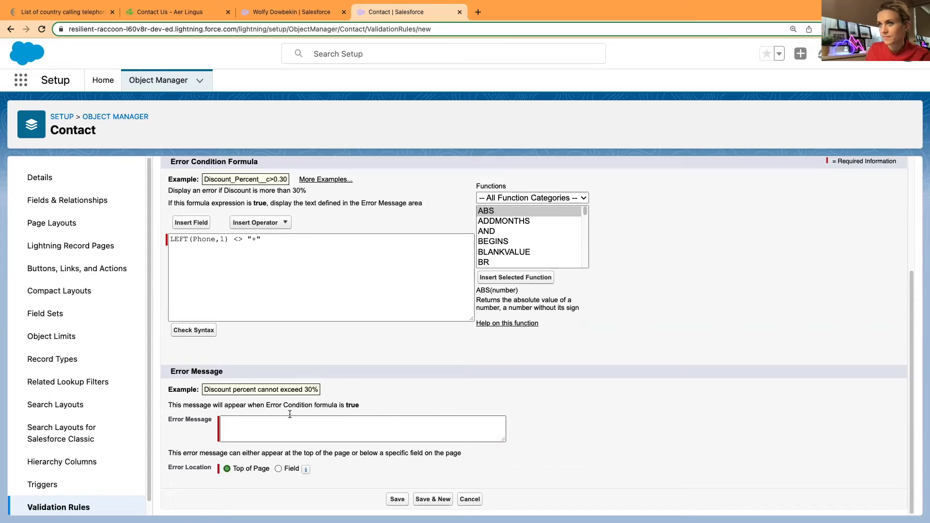
left_click(254, 428)
left_click(255, 425)
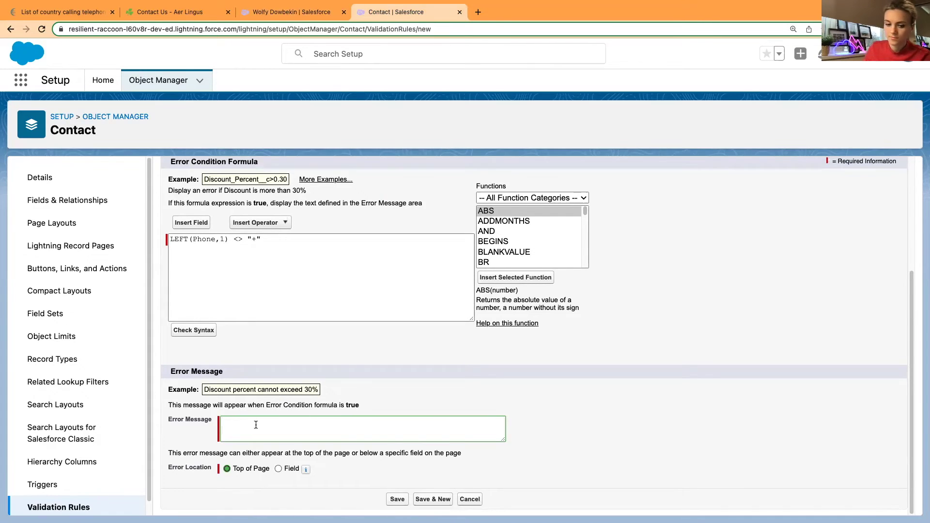
type("Phone nu")
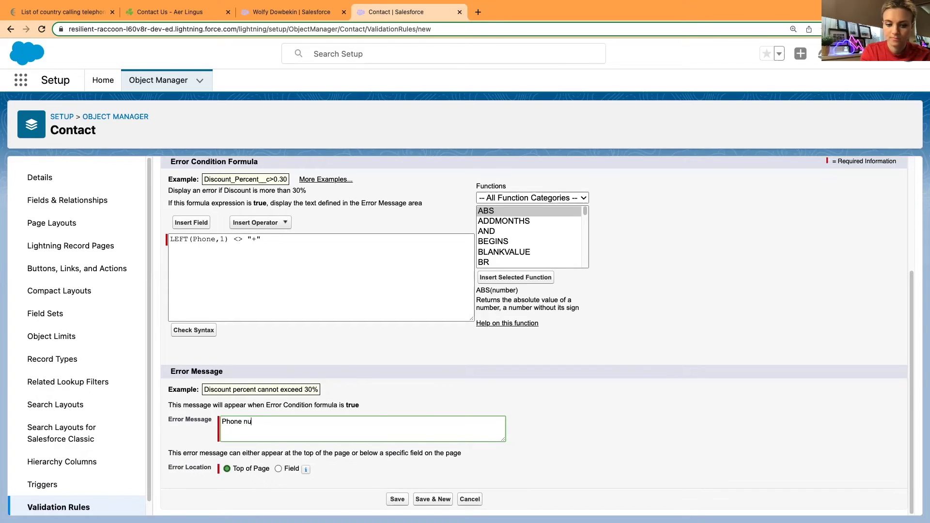
type("mber must ")
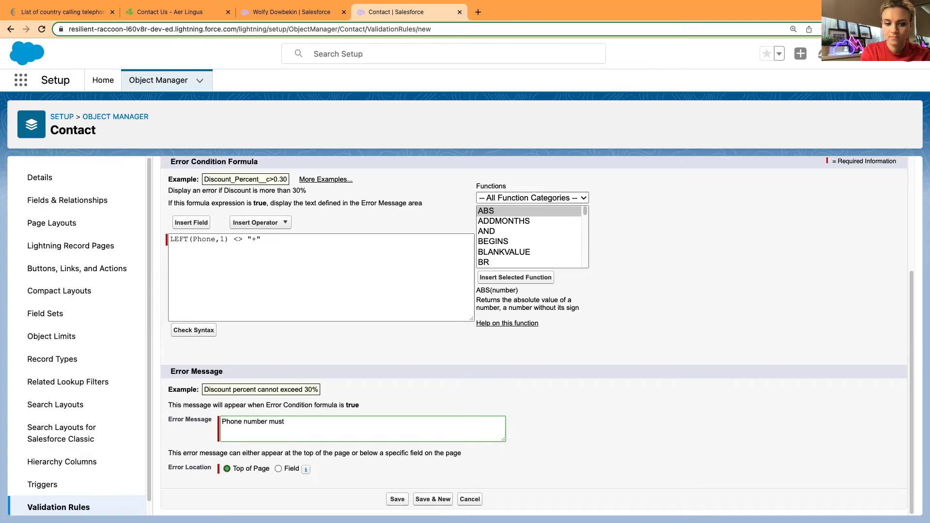
type("start with ")
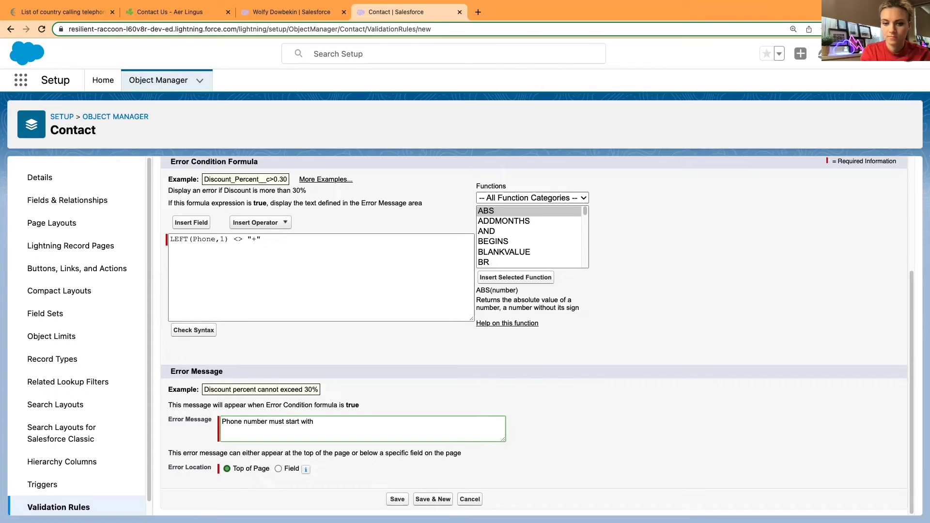
type("+")
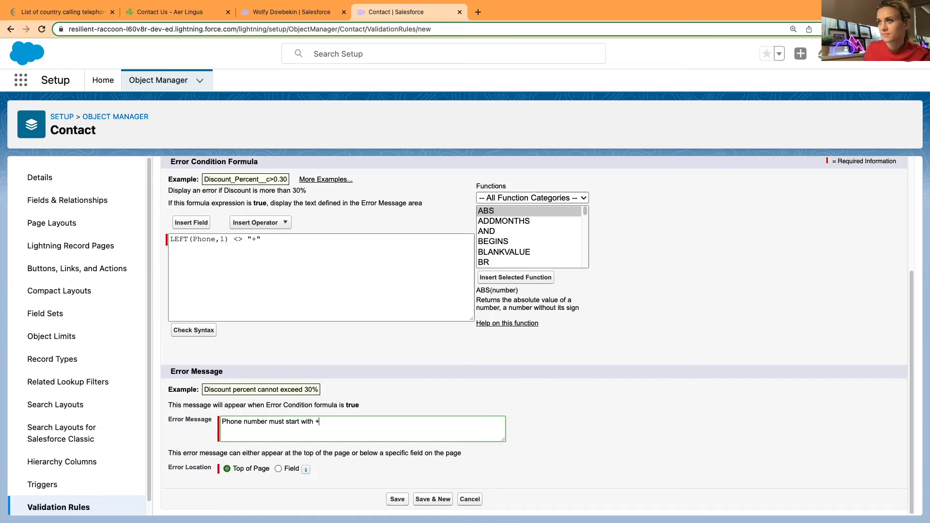
- Set the error location of the PlusSignValidation rule to the Phone field
left_click(278, 468)
left_click(279, 469)
left_click(347, 469)
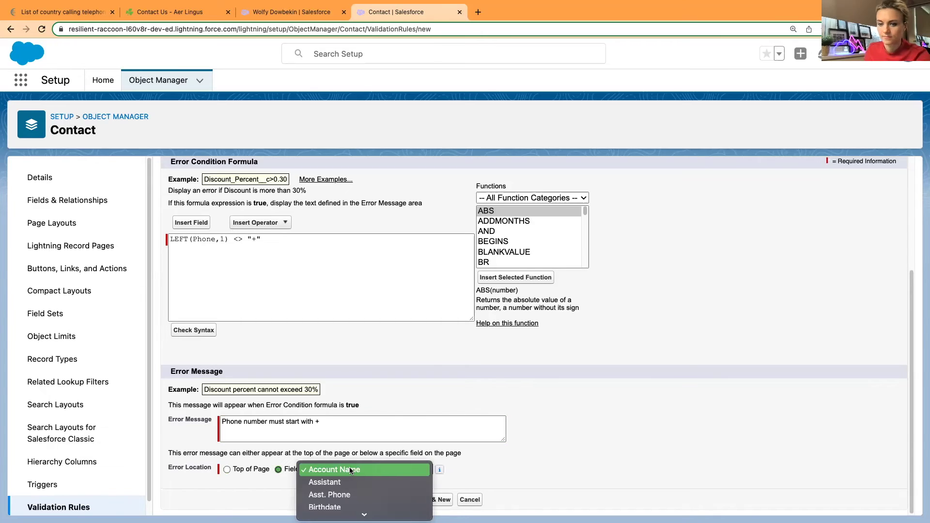
scroll(345, 499, "down", 5)
left_click(338, 503)
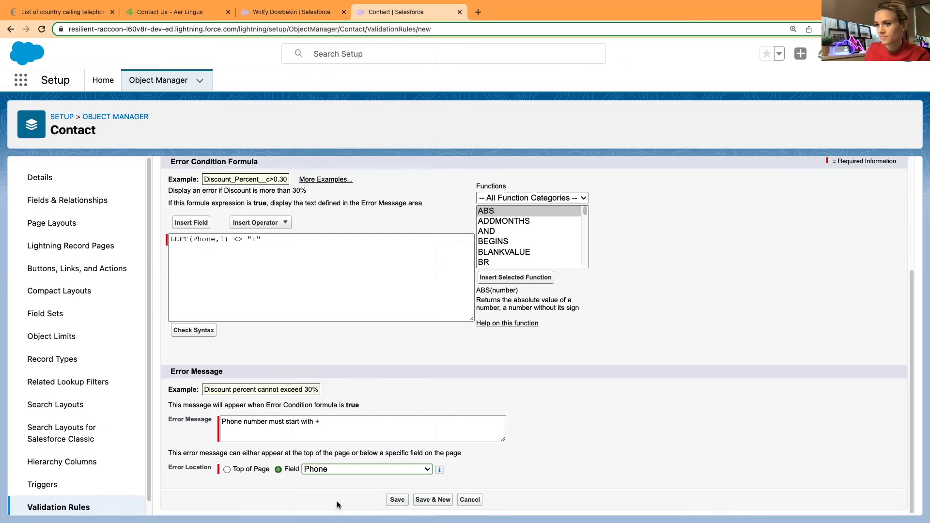
left_click(313, 492)
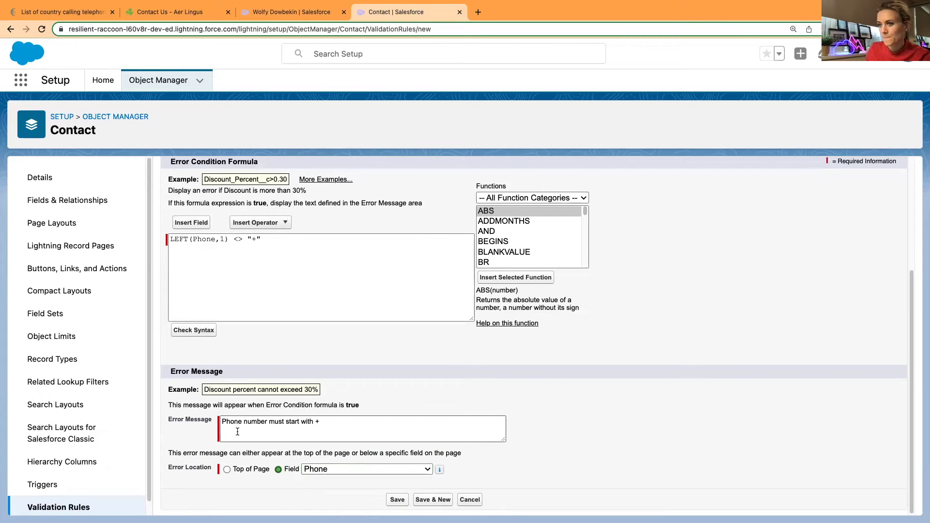
- Save the PlusSignValidation rule and reload the contact record
left_click(399, 500)
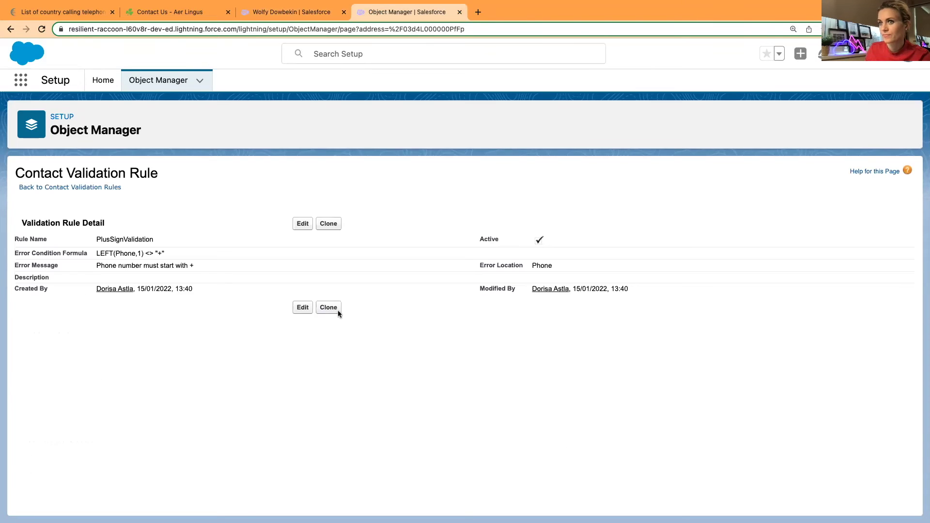
left_click(291, 12)
left_click(42, 29)
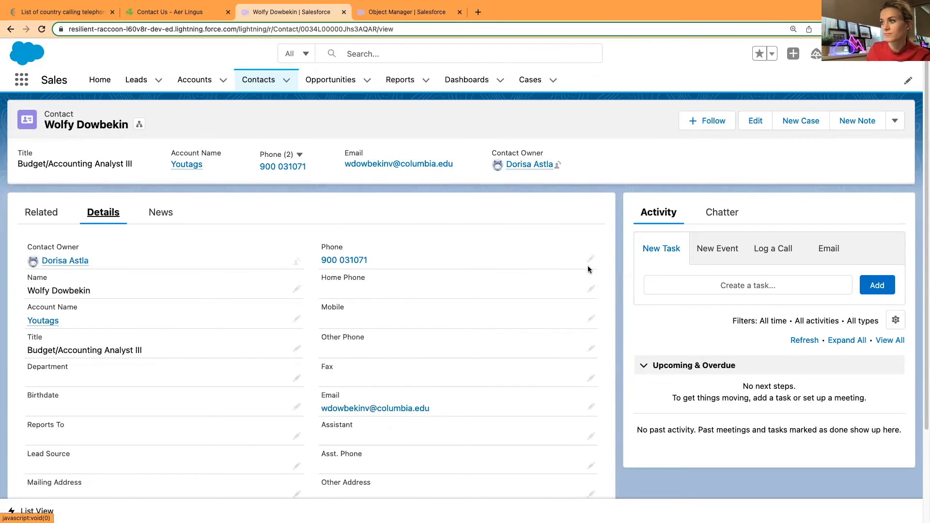
- Test the plus-sign rule by saving the contact's Phone number unchanged, then prefix the number with "+" and save again
left_click(591, 260)
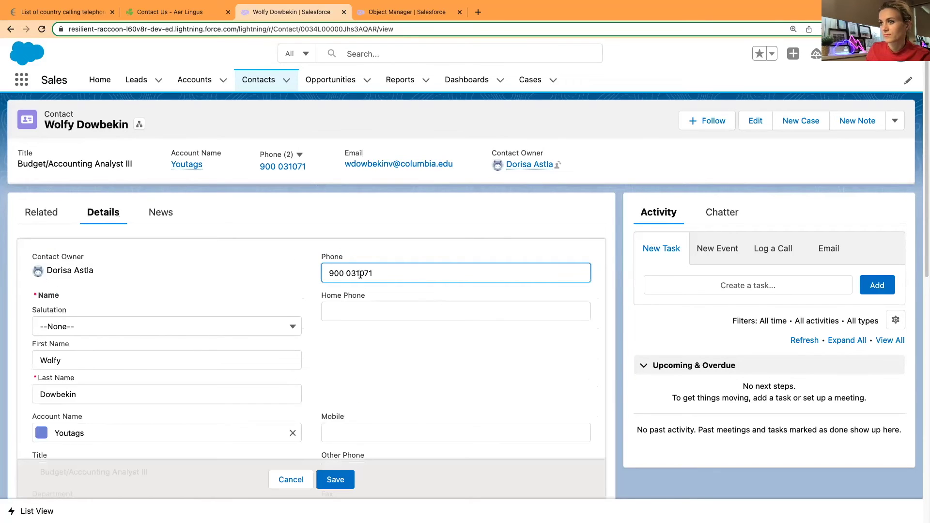
left_click(337, 481)
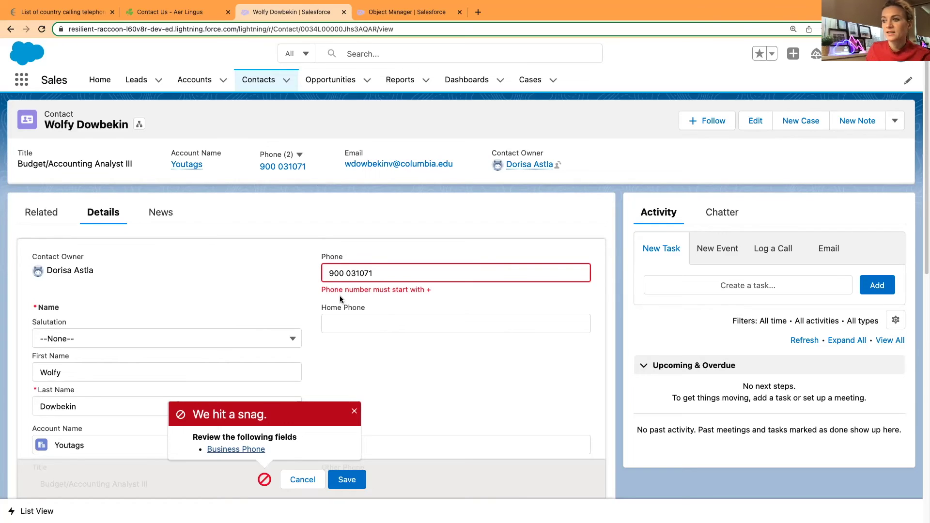
type("+")
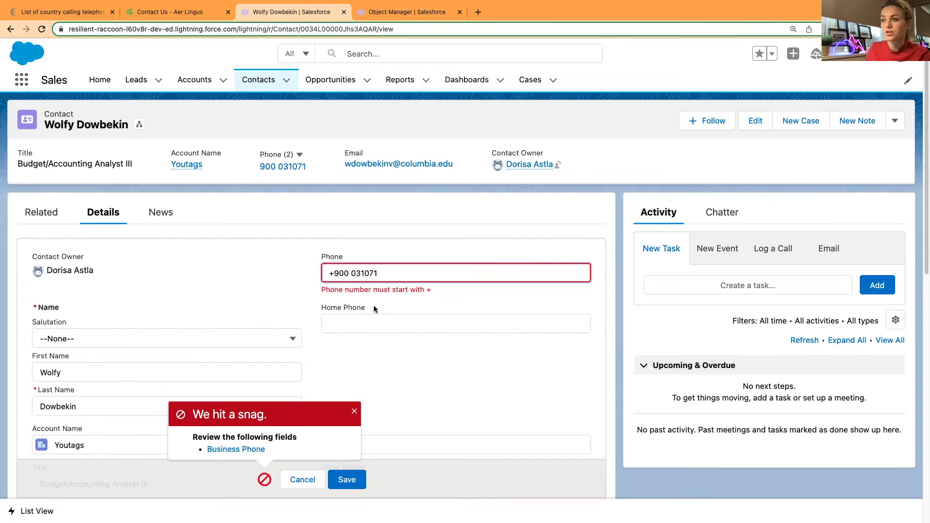
left_click(359, 479)
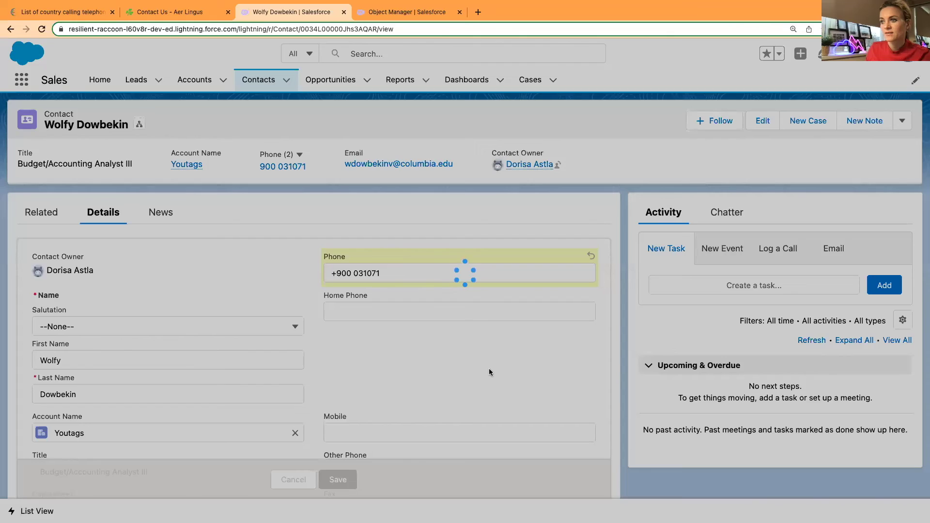
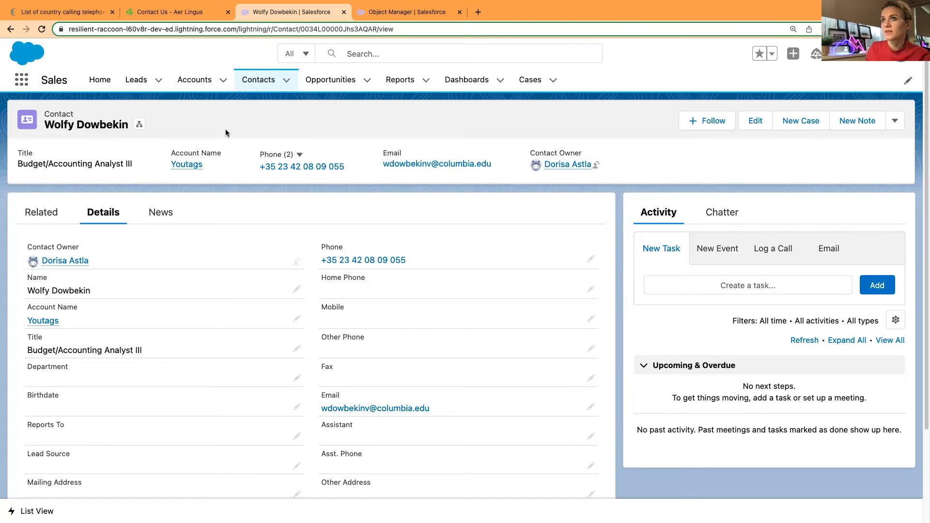
- Copy the Portugal phone number from the Continental Europe section of the Aer Lingus contact page
left_click(156, 13)
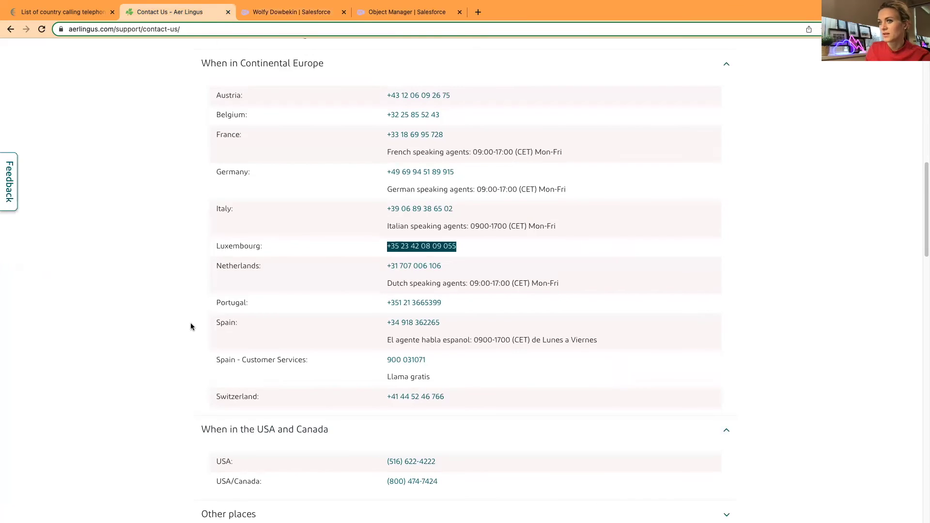
scroll(188, 326, "down", 3)
scroll(187, 326, "up", 3)
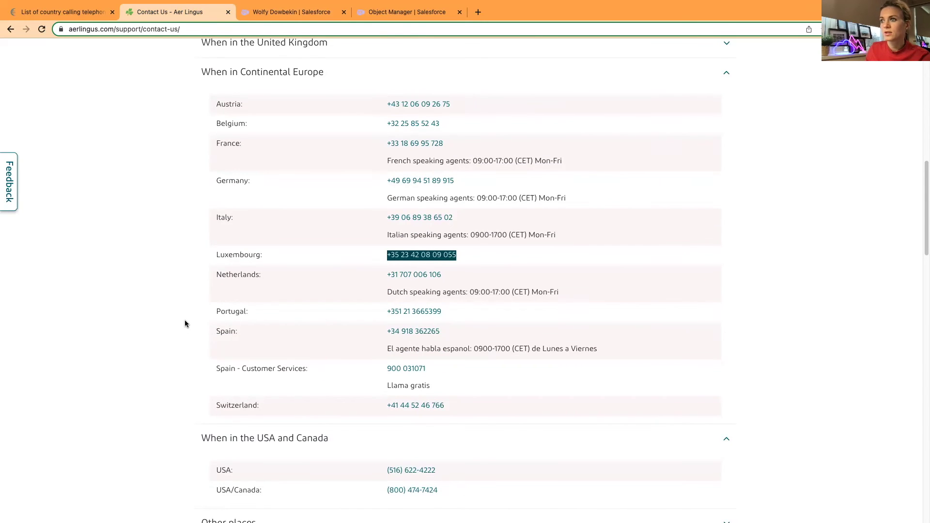
scroll(185, 324, "up", 1)
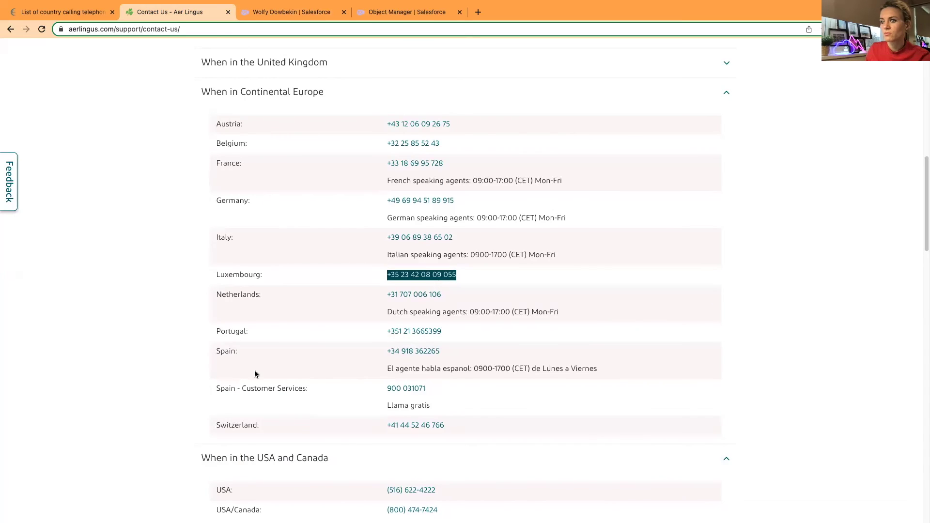
left_click(439, 340)
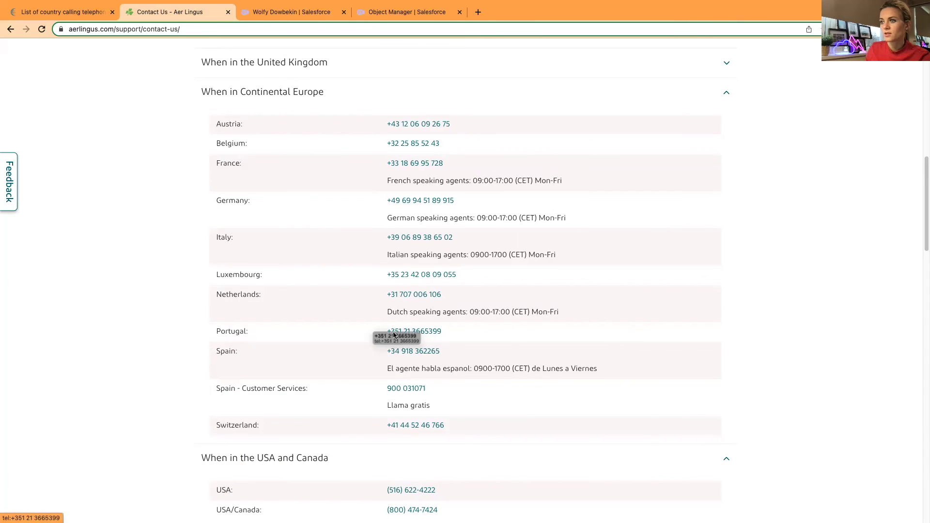
left_click_drag(452, 337, 380, 340)
key("super+c")
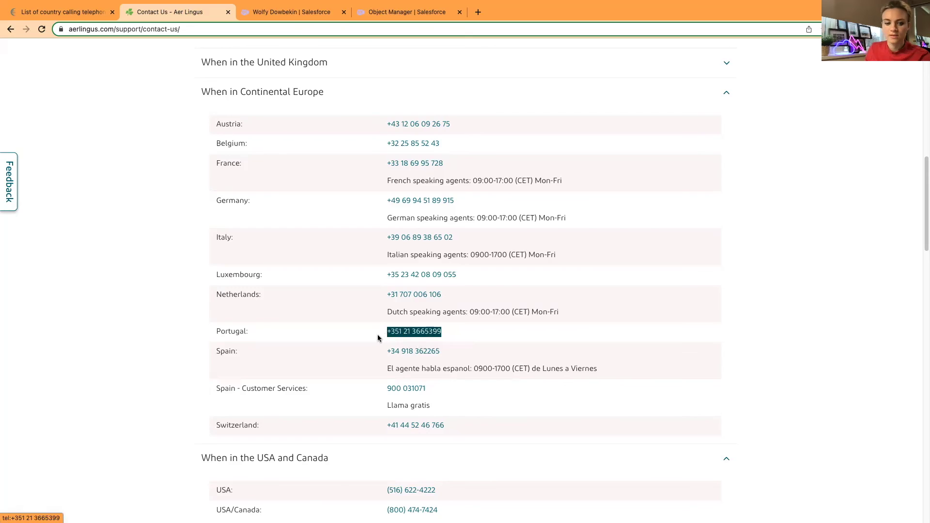
- Replace the Salesforce contact's Phone number with the copied Portugal number and save the record
left_click(289, 10)
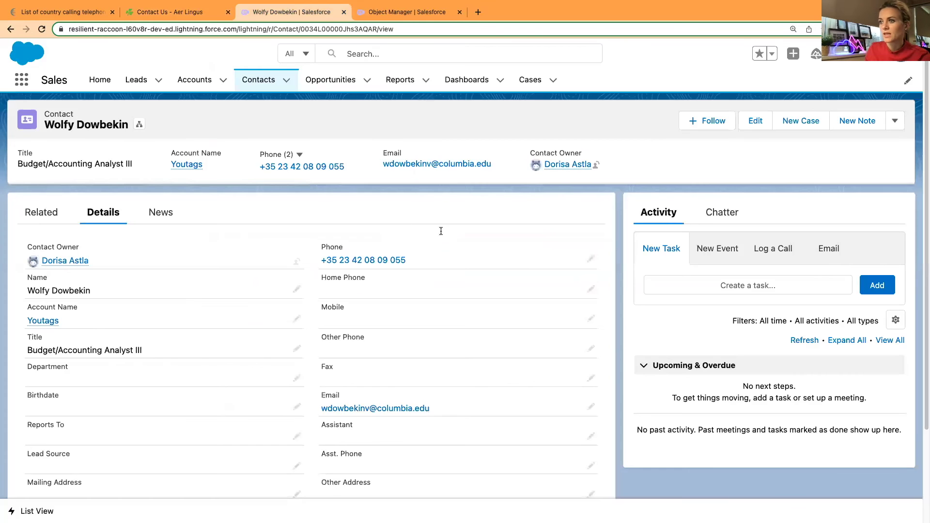
double_click(419, 265)
left_click_drag(416, 273, 315, 274)
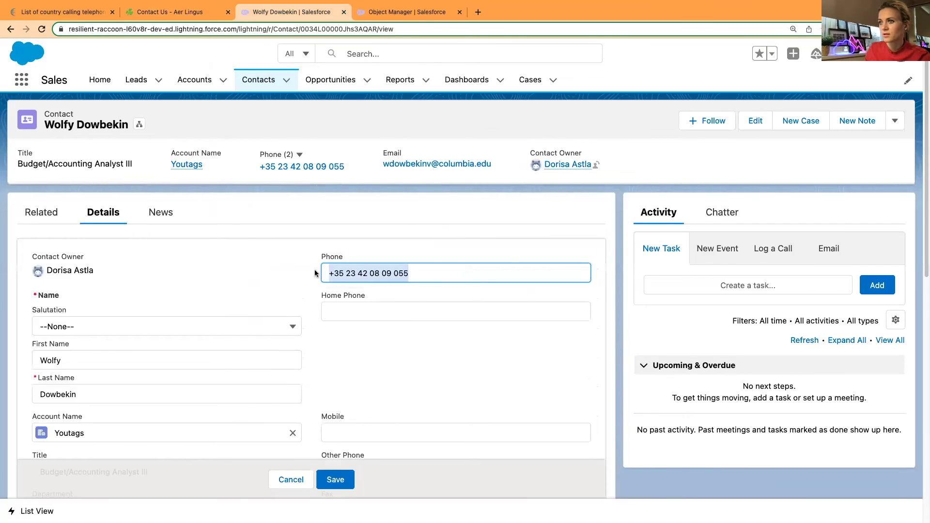
key("BackSpace")
key("super+v")
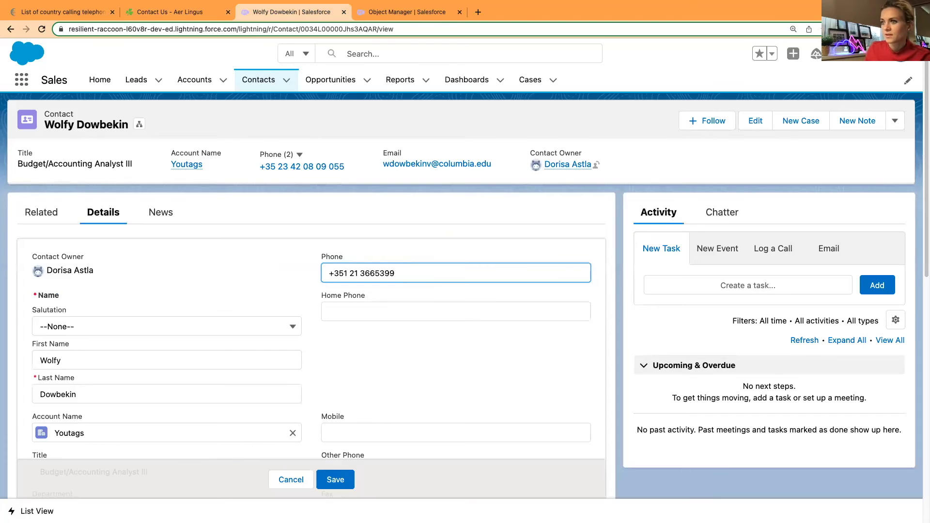
left_click(336, 480)
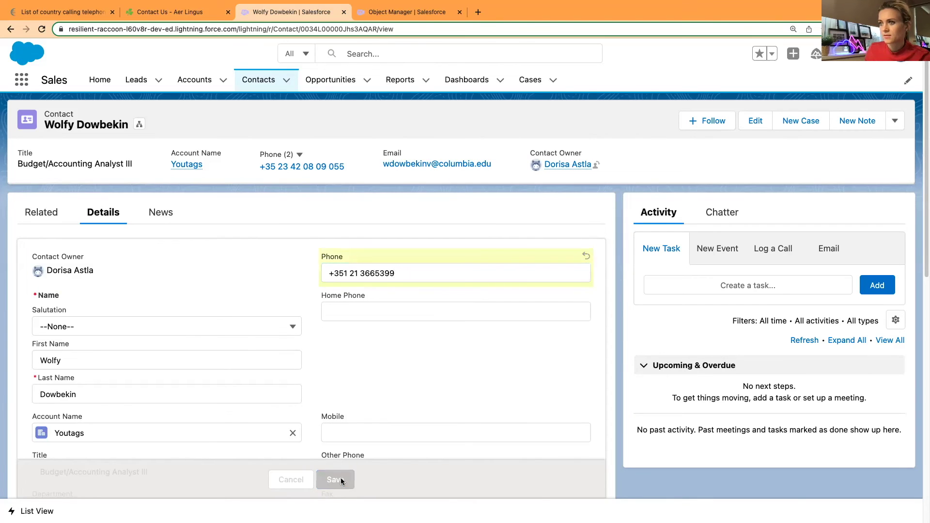